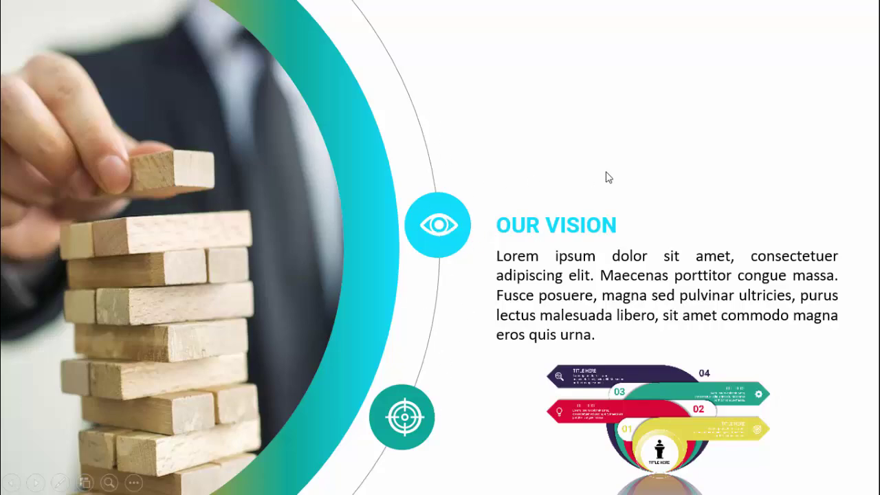
Advance the slideshow from OUR VISION through WHAT WE DO to OUR COMMITMENTS.
{"action": "left_click", "coordinate": [774, 165]}
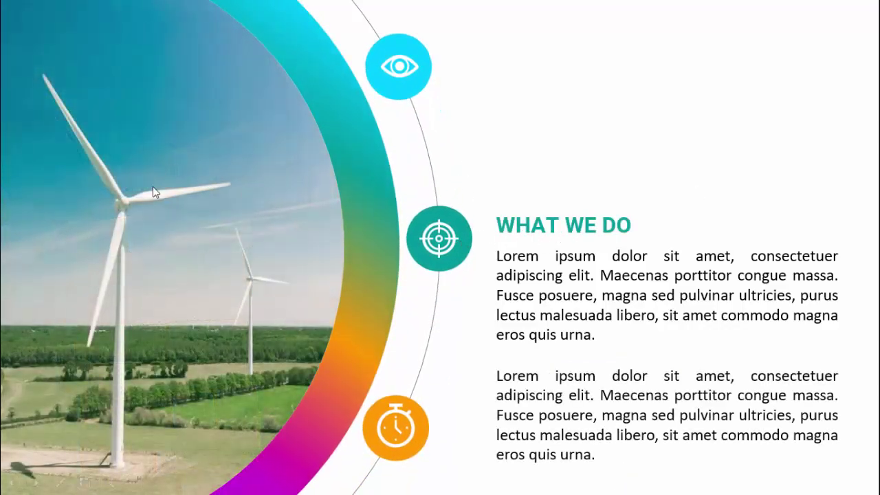
{"action": "left_click", "coordinate": [809, 219]}
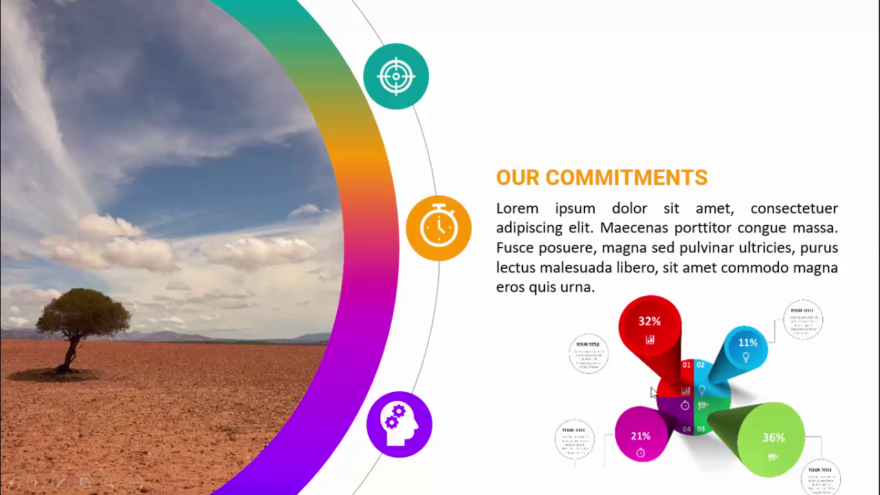
Advance the slideshow through OUR STAFF and OUR LOCATION to the Our Achievements slide.
{"action": "left_click", "coordinate": [690, 151]}
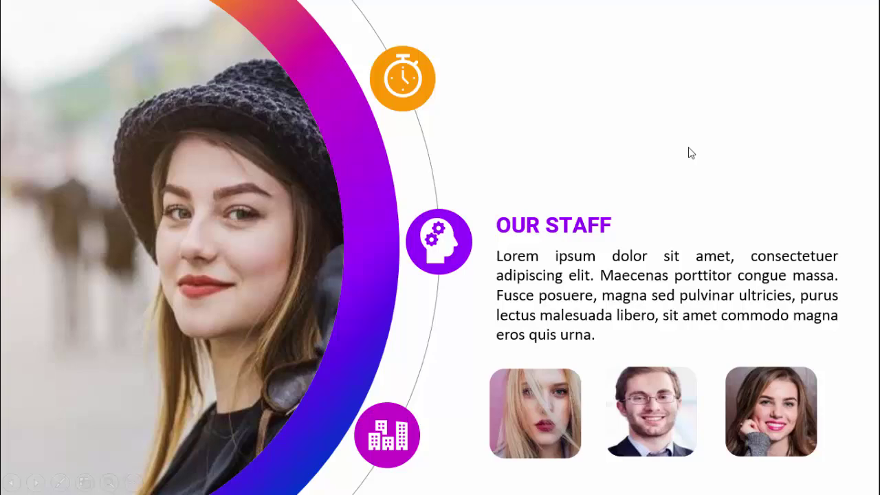
{"action": "key", "text": "Right"}
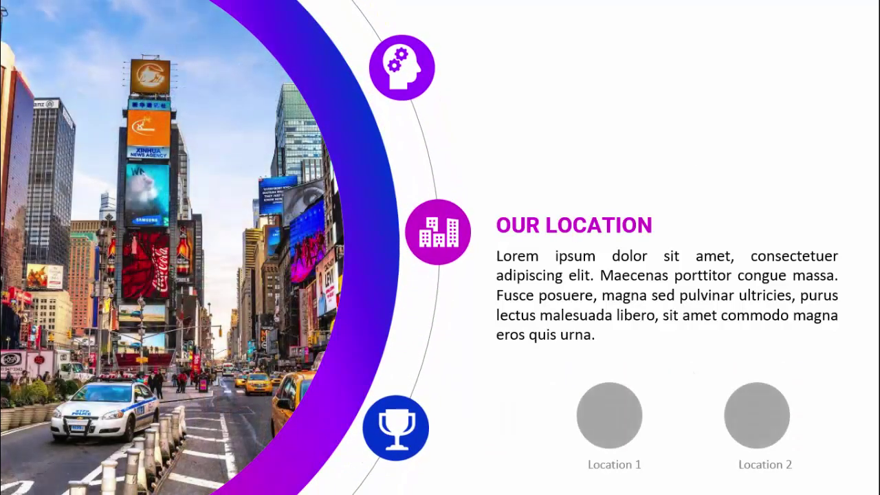
{"action": "key", "text": "Right"}
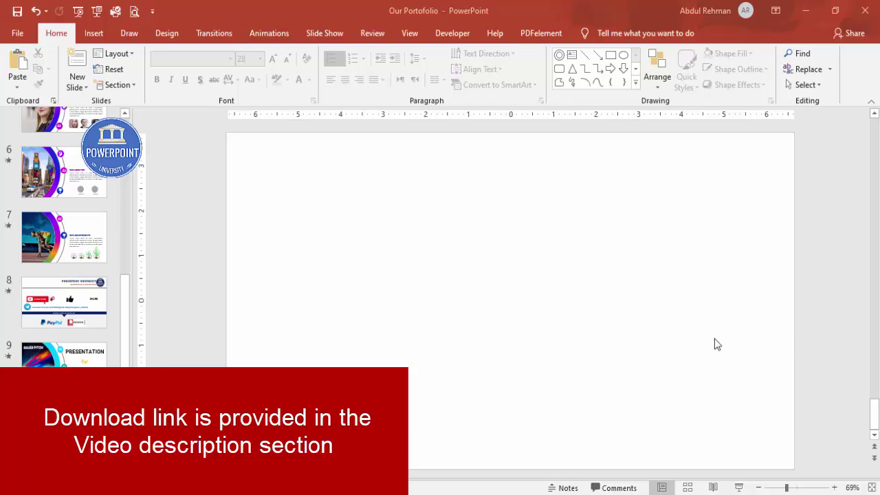
Draw a large blue Circle: Hollow ring on the blank slide and widen its inner hole.
{"action": "left_click", "coordinate": [85, 39]}
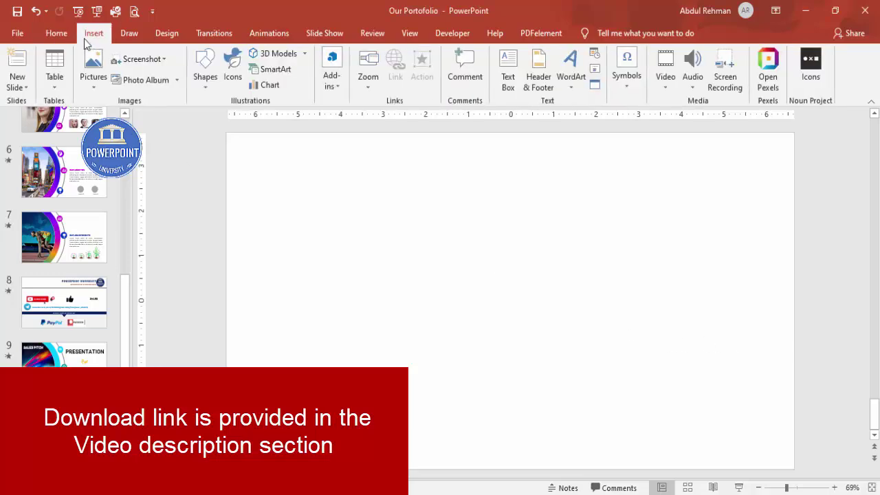
{"action": "left_click", "coordinate": [212, 87]}
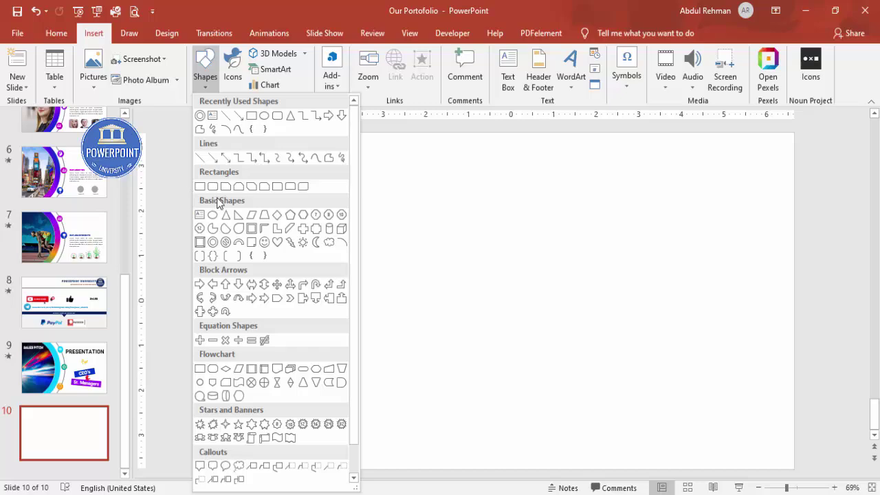
{"action": "left_click", "coordinate": [213, 244]}
{"action": "left_click_drag", "start_coordinate": [338, 186], "coordinate": [447, 323]}
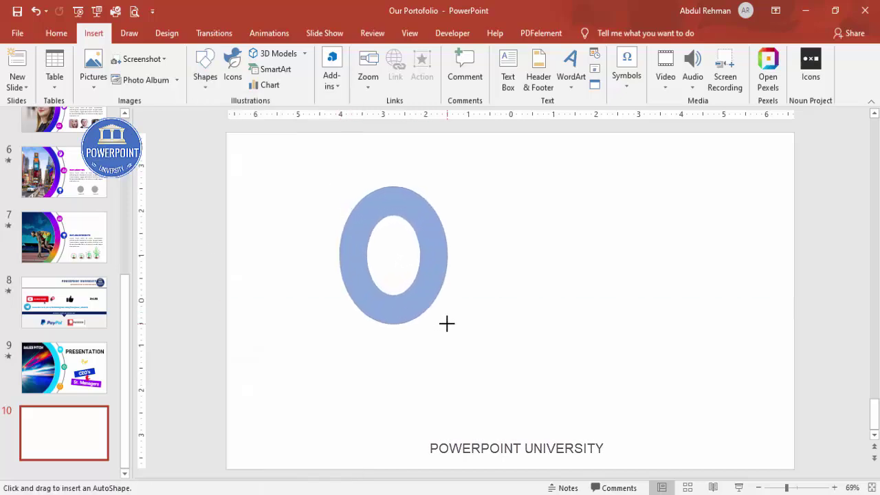
{"action": "left_click_drag", "start_coordinate": [447, 323], "coordinate": [523, 427]}
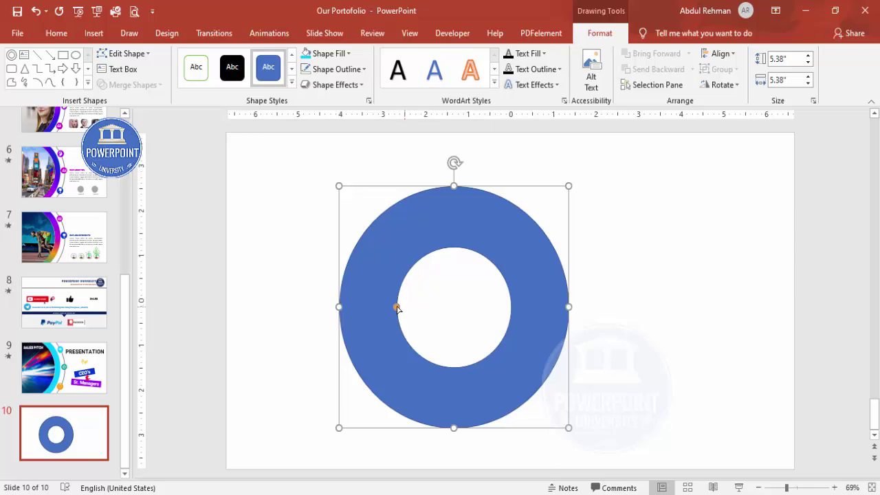
{"action": "left_click_drag", "start_coordinate": [397, 307], "coordinate": [372, 308]}
Remove the ring's outline and zoom out to 40%.
{"action": "left_click", "coordinate": [352, 71]}
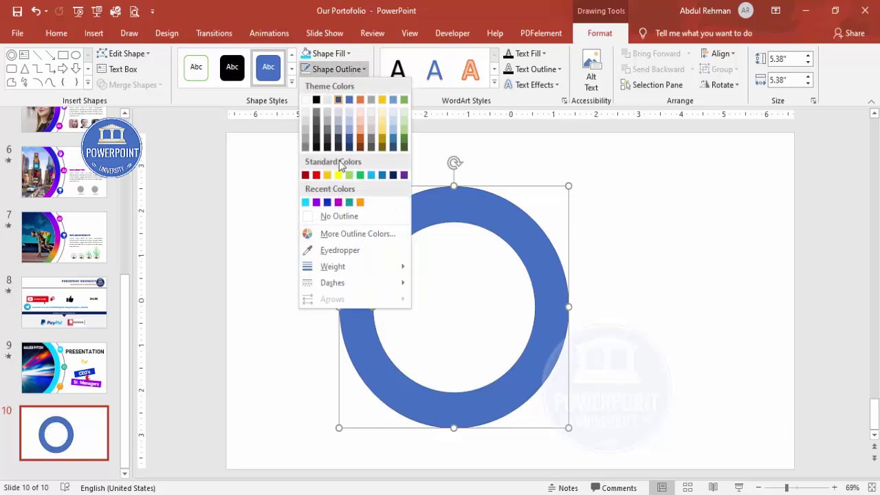
{"action": "left_click", "coordinate": [348, 215]}
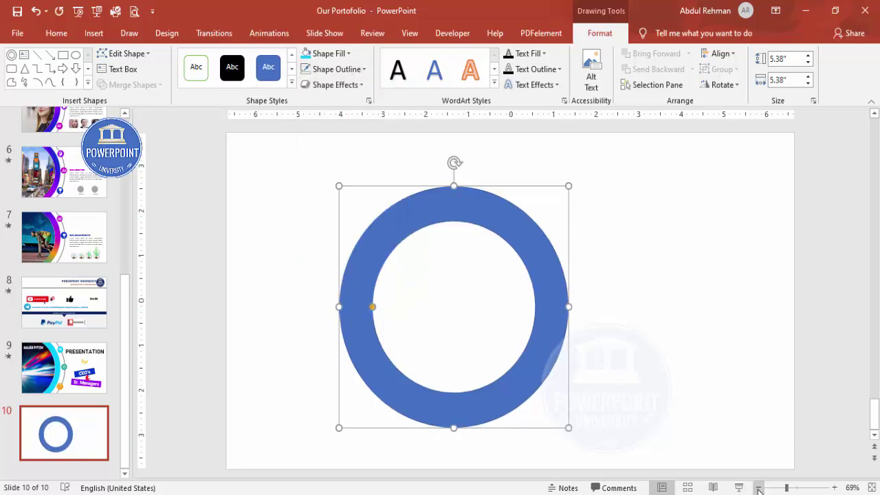
{"action": "left_click", "coordinate": [759, 488]}
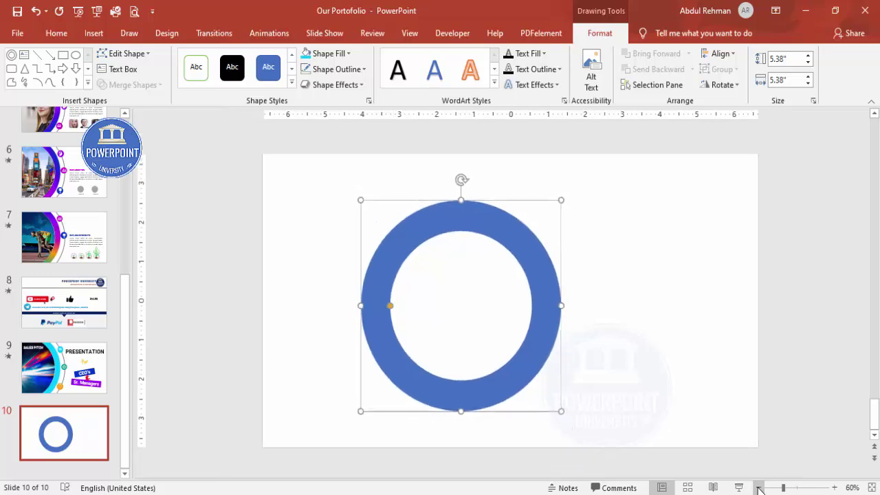
{"action": "left_click", "coordinate": [759, 488]}
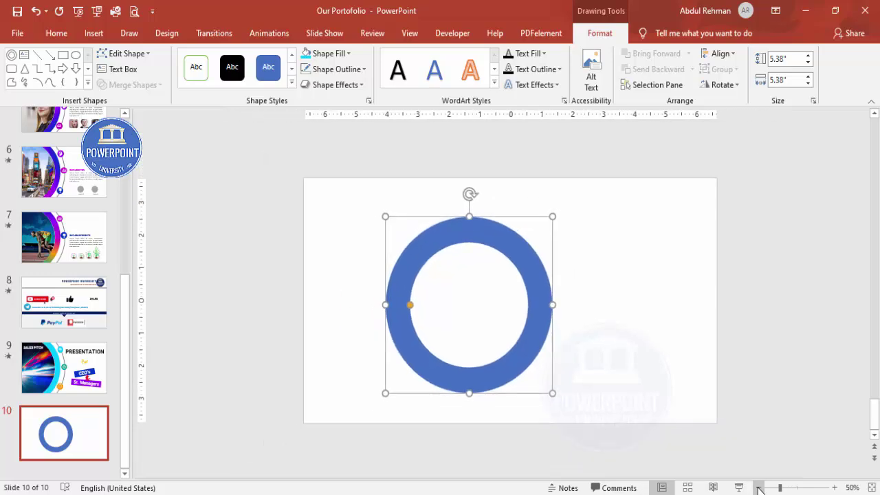
{"action": "left_click", "coordinate": [759, 488]}
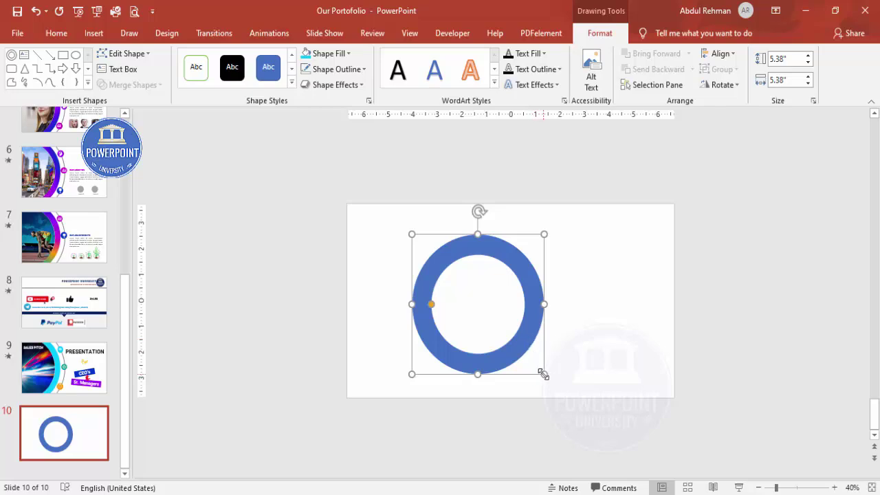
Enlarge the ring to 11.14 in, thin its band, and shift it over the slide's left edge.
{"action": "left_click_drag", "start_coordinate": [543, 374], "coordinate": [636, 461]}
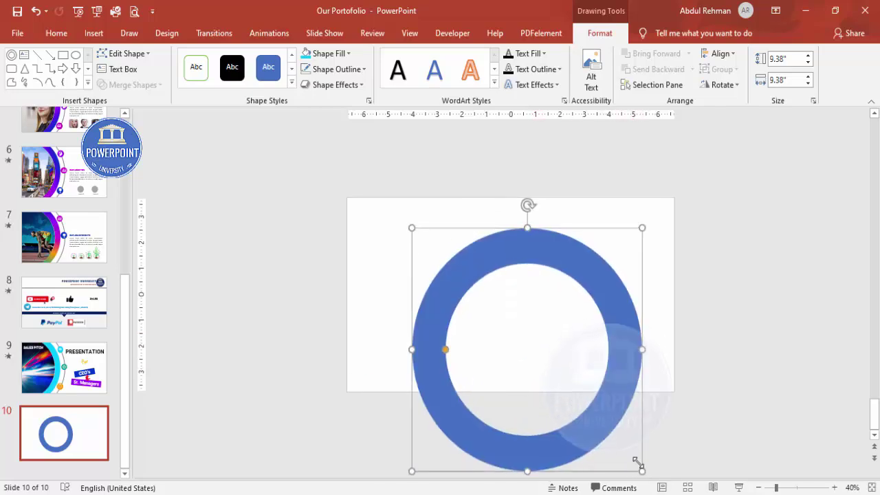
{"action": "left_click_drag", "start_coordinate": [603, 418], "coordinate": [479, 369]}
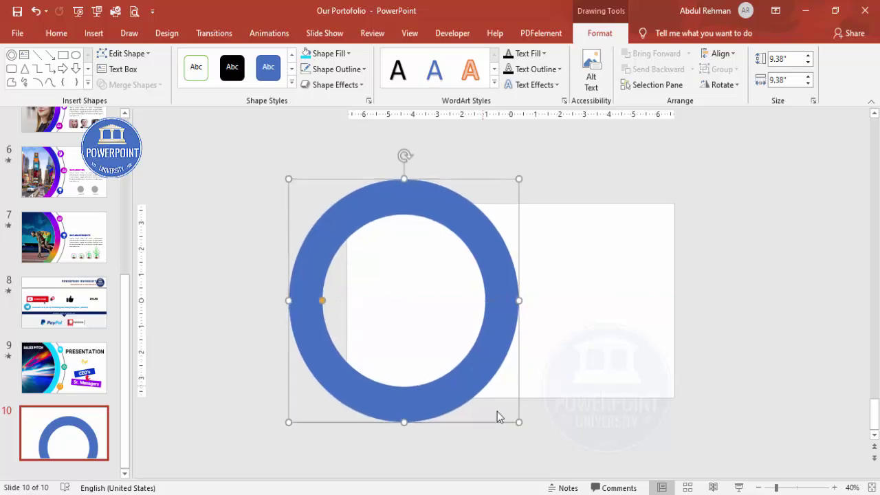
{"action": "left_click_drag", "start_coordinate": [519, 423], "coordinate": [550, 459]}
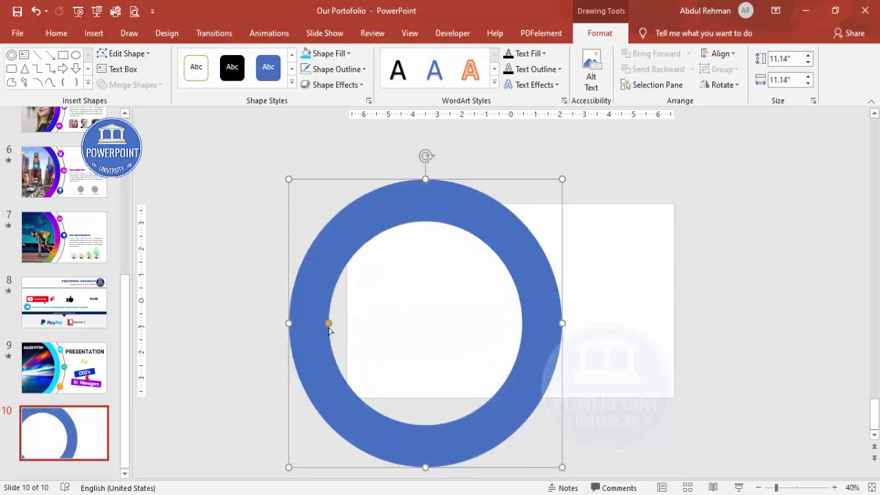
{"action": "left_click_drag", "start_coordinate": [329, 327], "coordinate": [321, 324]}
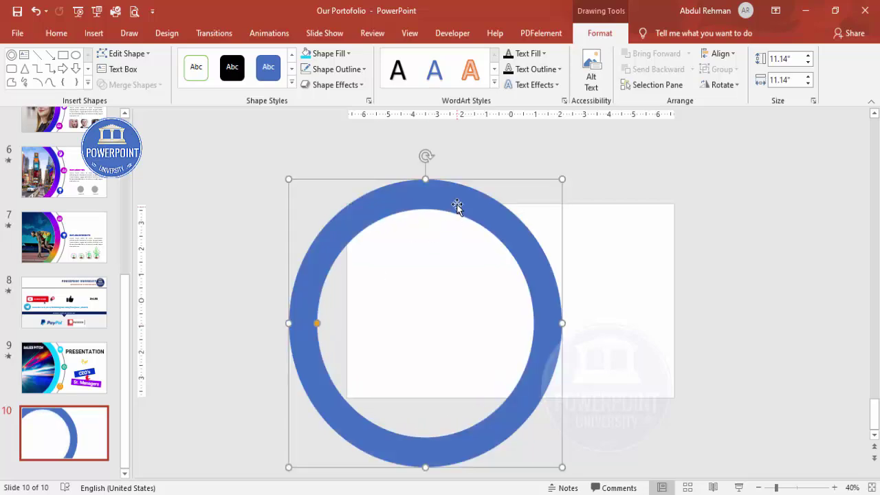
{"action": "mouse_move", "coordinate": [456, 204]}
{"action": "left_mouse_down"}
{"action": "mouse_move", "coordinate": [418, 165]}
{"action": "mouse_move", "coordinate": [395, 179]}
{"action": "mouse_move", "coordinate": [468, 179]}
{"action": "mouse_move", "coordinate": [374, 181]}
{"action": "mouse_move", "coordinate": [394, 182]}
{"action": "left_mouse_up"}
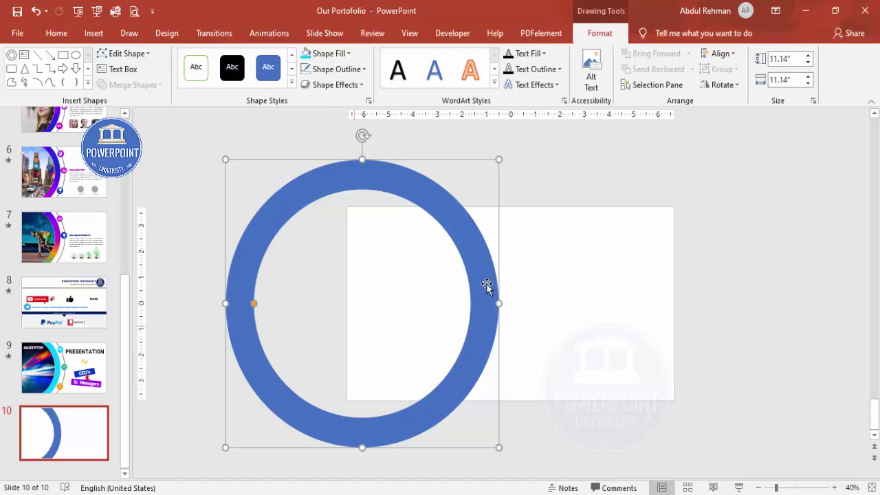
{"action": "left_click", "coordinate": [389, 243]}
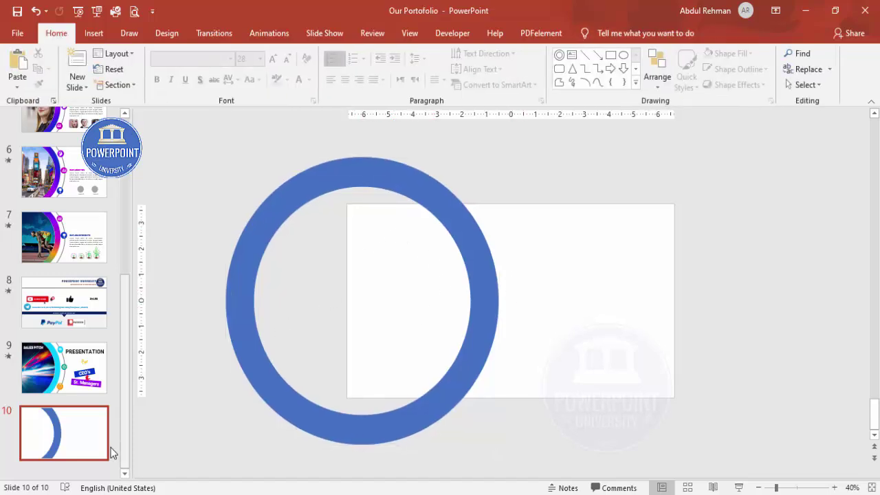
Duplicate slide 10 as slide 11, then return to slide 10.
{"action": "left_click", "coordinate": [96, 431]}
{"action": "right_click", "coordinate": [96, 436]}
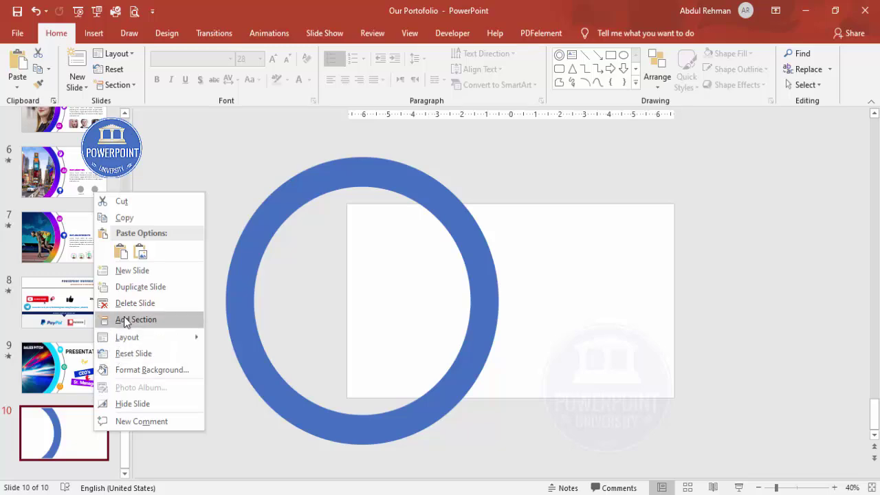
{"action": "left_click", "coordinate": [137, 289]}
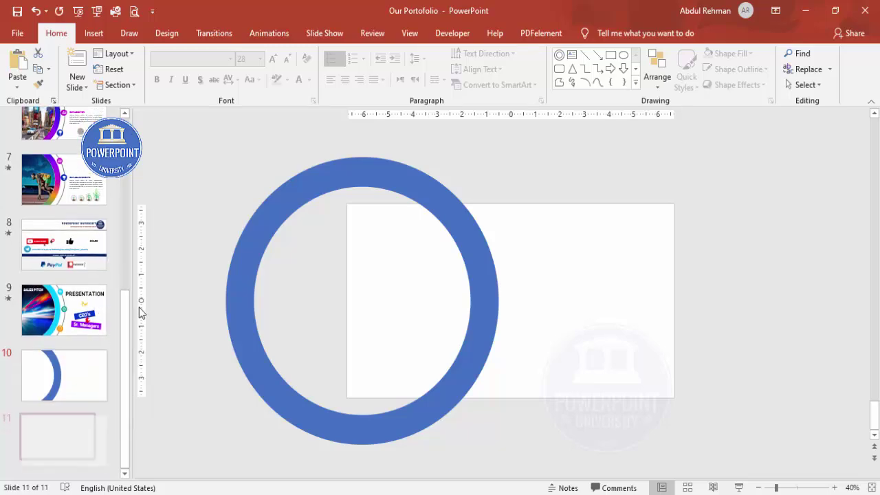
{"action": "left_click", "coordinate": [83, 370]}
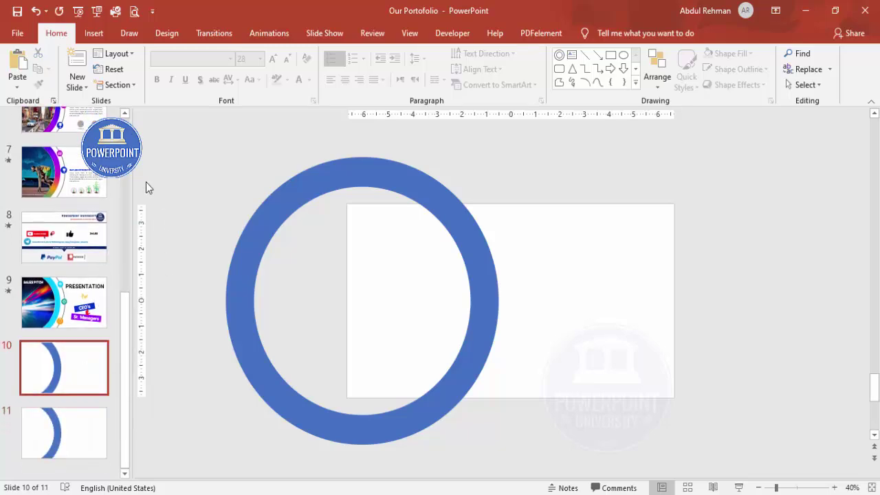
{"action": "left_click", "coordinate": [93, 33]}
Draw a rectangle without outline over the left part of the ring.
{"action": "left_click", "coordinate": [202, 87]}
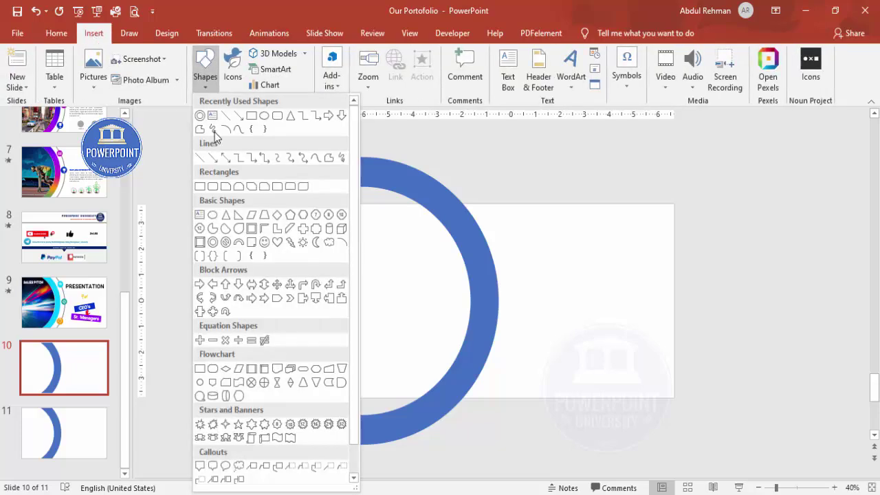
{"action": "left_click", "coordinate": [200, 186]}
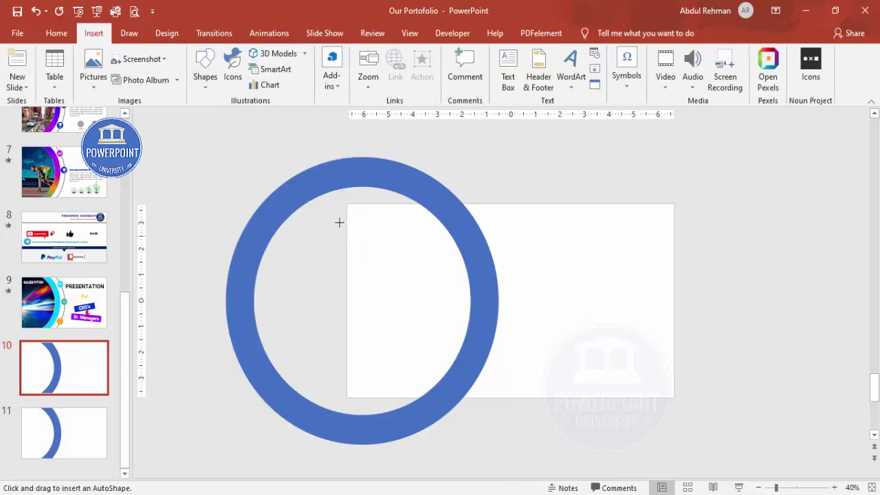
{"action": "left_click_drag", "start_coordinate": [347, 202], "coordinate": [543, 397]}
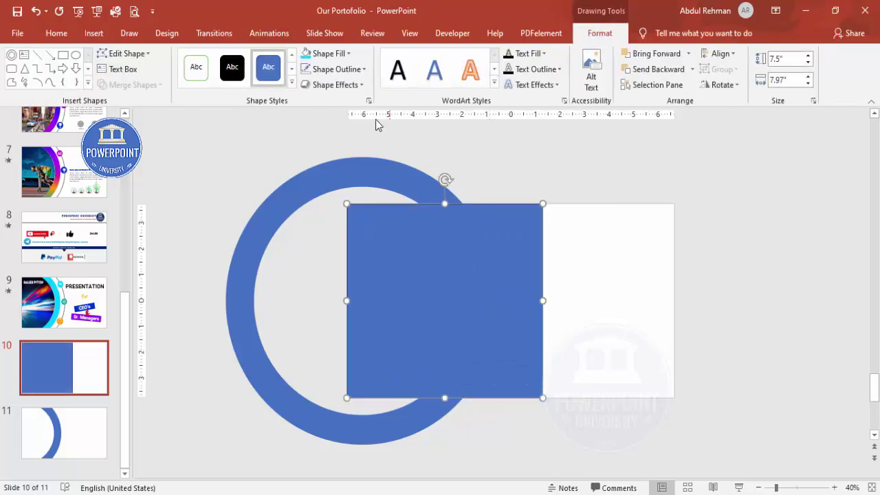
{"action": "left_click", "coordinate": [335, 69]}
{"action": "left_click", "coordinate": [356, 220]}
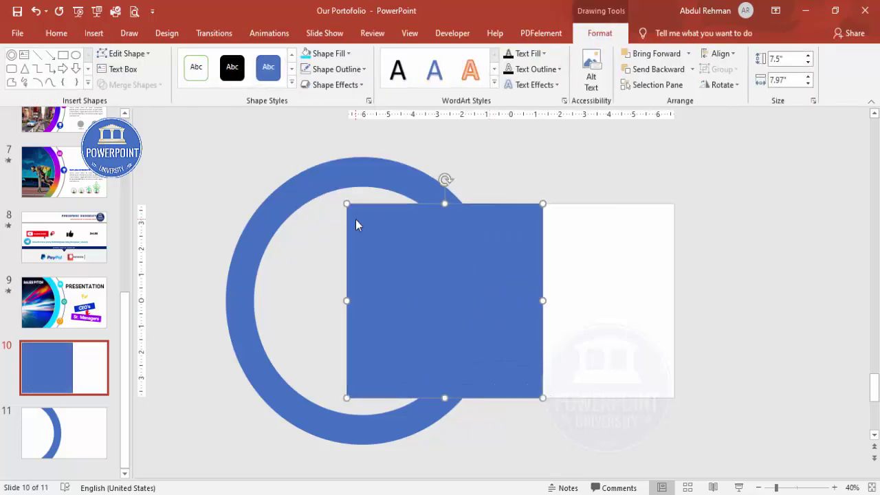
Fragment the ring and rectangle together to cut out a D-shaped piece.
{"action": "left_click", "coordinate": [382, 178]}
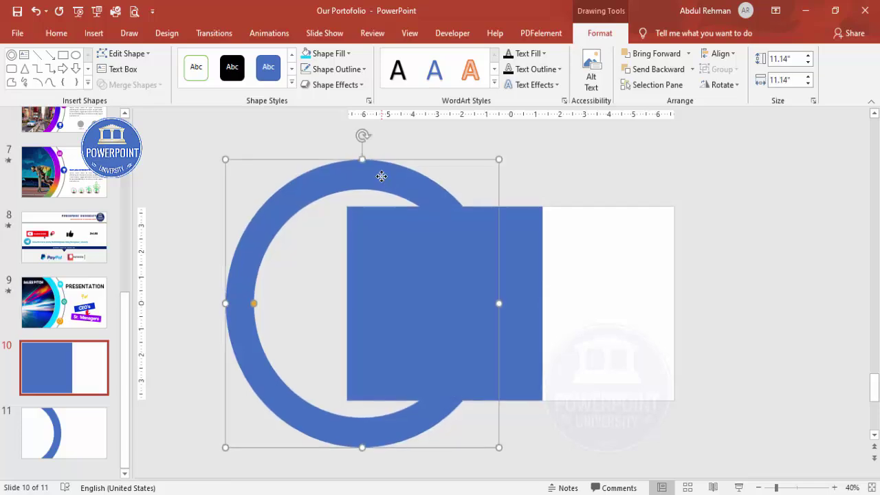
{"action": "left_click", "coordinate": [512, 249], "text": "shift"}
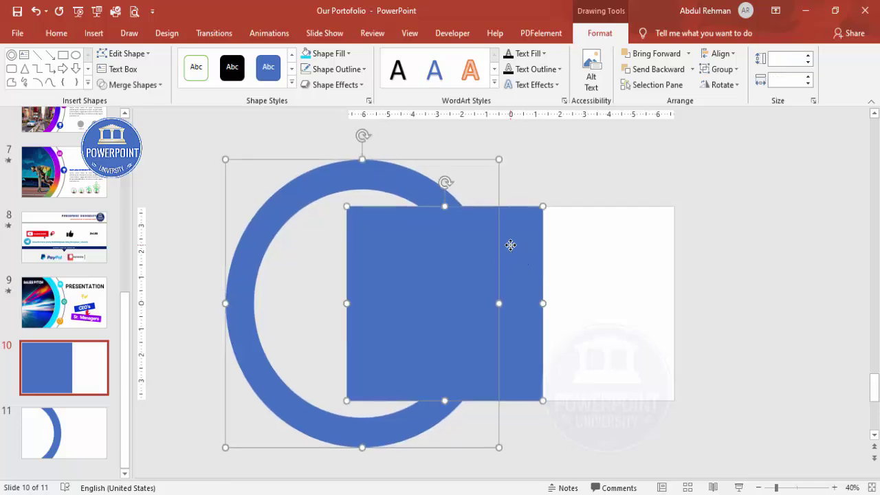
{"action": "left_click", "coordinate": [129, 84]}
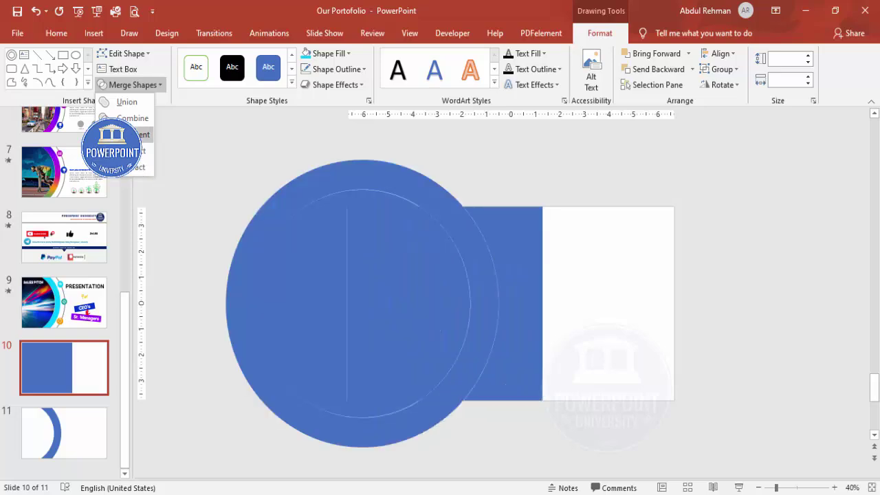
{"action": "left_click", "coordinate": [137, 134]}
{"action": "left_click", "coordinate": [502, 191]}
{"action": "left_click_drag", "start_coordinate": [408, 261], "coordinate": [612, 261]}
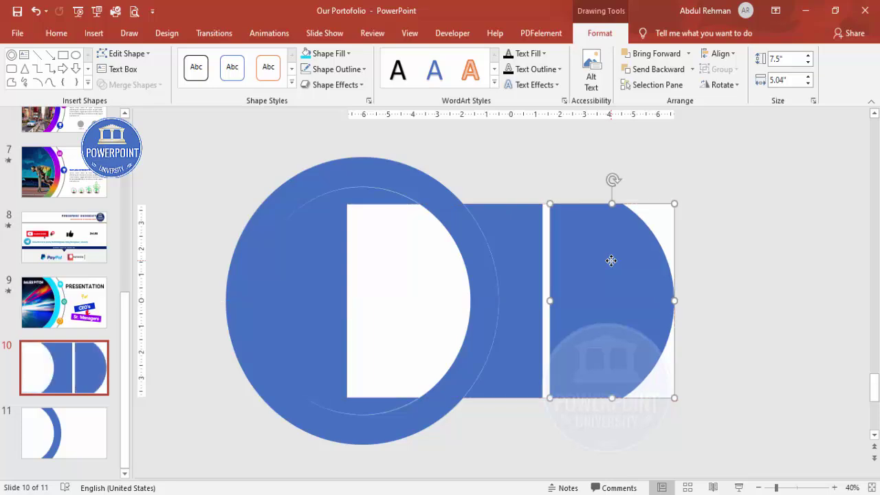
{"action": "key", "text": "ctrl+z"}
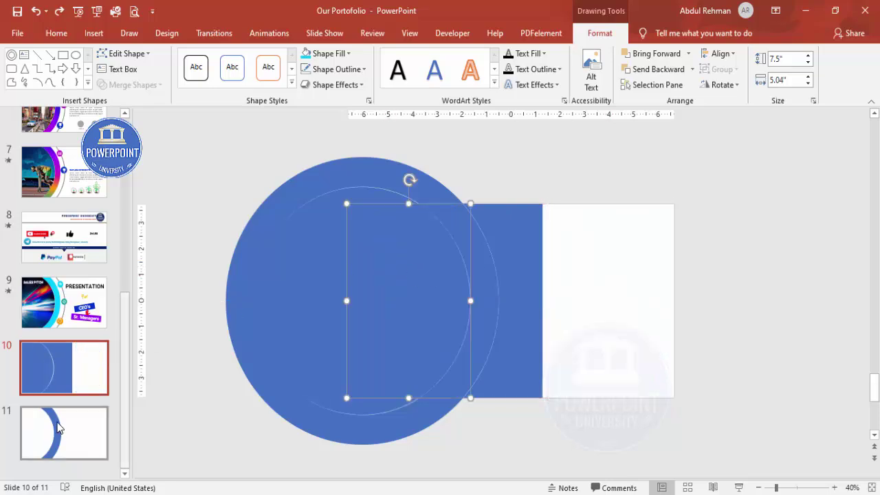
On slide 11, fill the D-shaped piece light grey, then delete slide 10.
{"action": "left_click", "coordinate": [60, 432]}
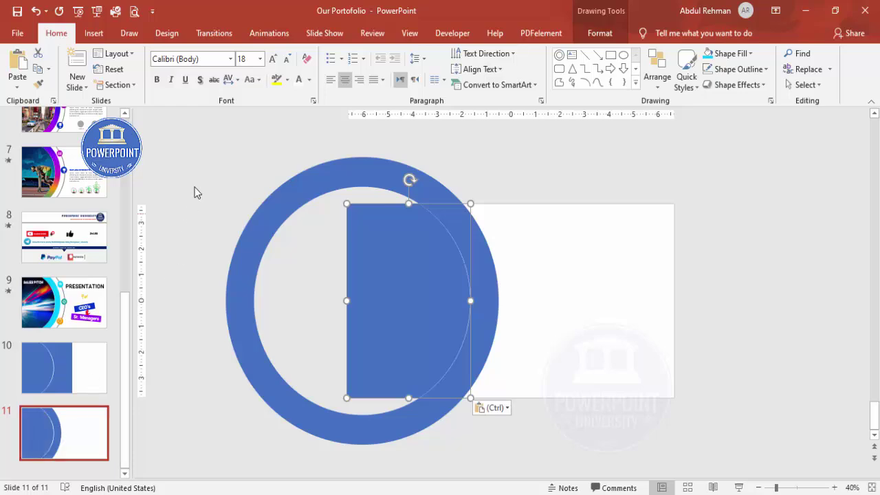
{"action": "left_click", "coordinate": [592, 33]}
{"action": "left_click", "coordinate": [328, 54]}
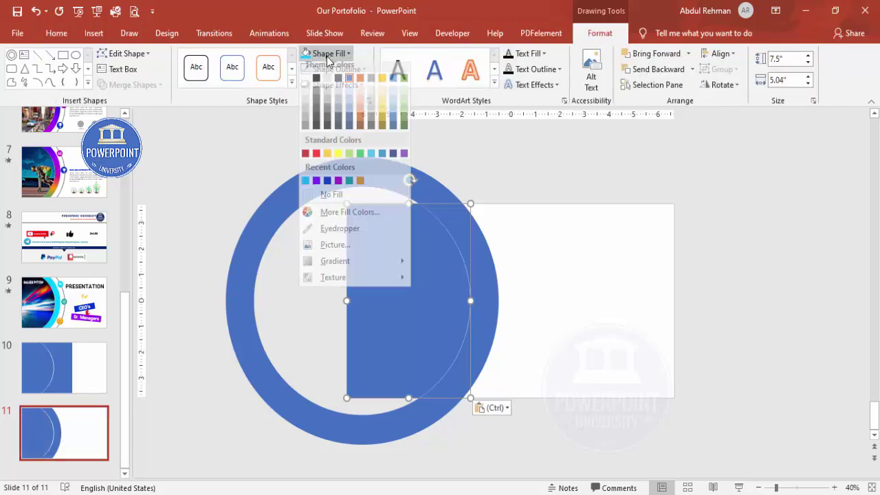
{"action": "left_click", "coordinate": [305, 103]}
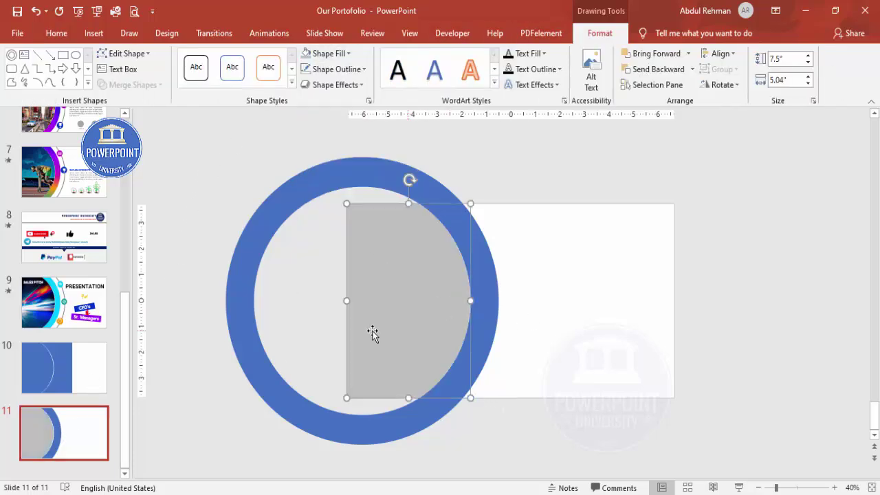
{"action": "left_click", "coordinate": [97, 375]}
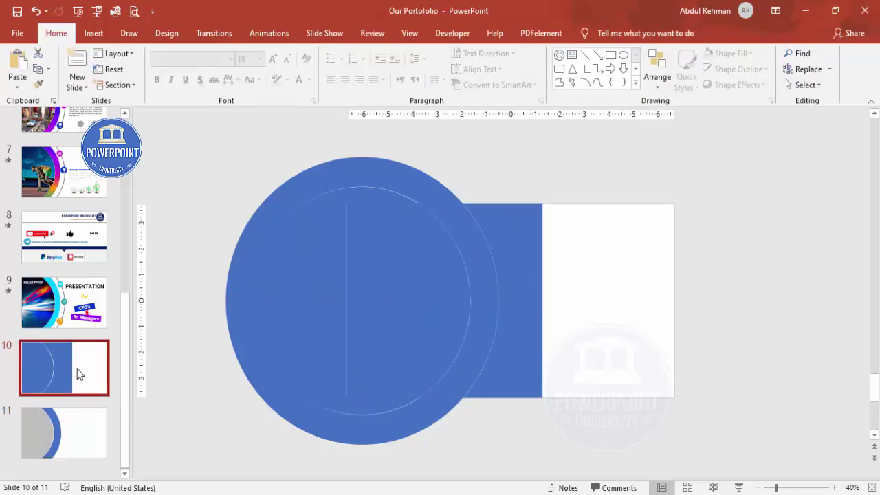
{"action": "key", "text": "Delete"}
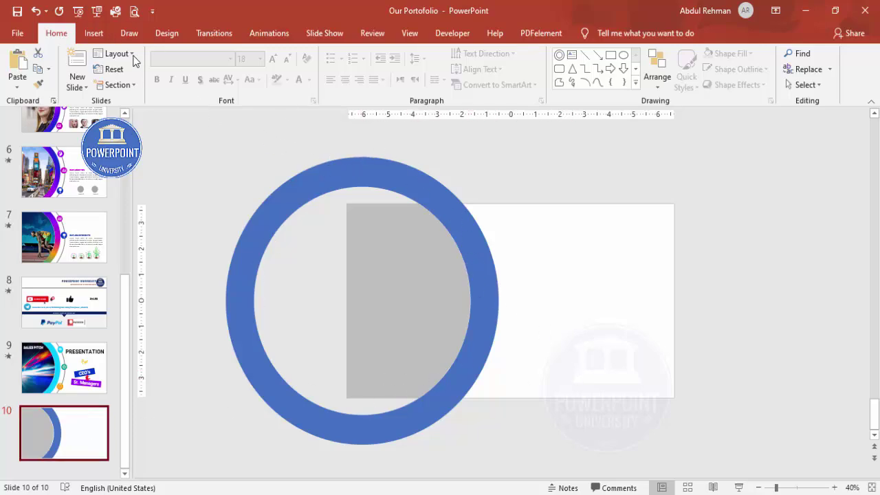
Draw a large oval with a grey outline and no fill, centred around the blue ring.
{"action": "left_click", "coordinate": [92, 36]}
{"action": "left_click", "coordinate": [207, 84]}
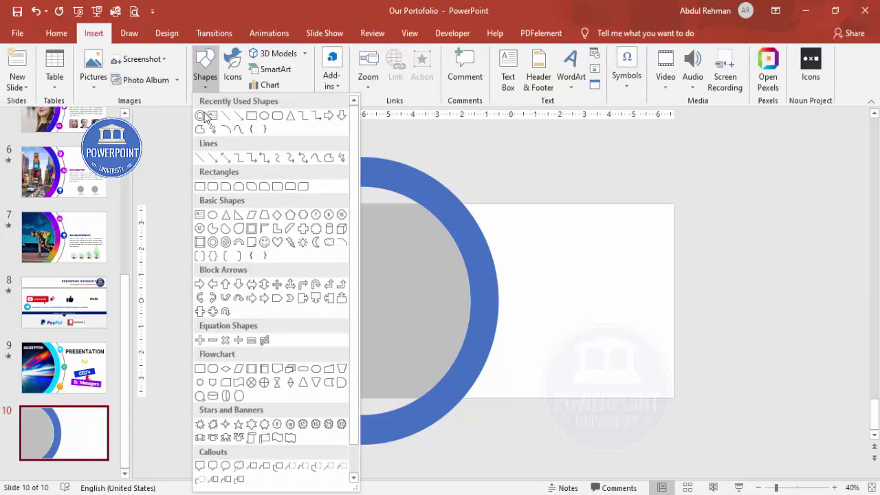
{"action": "left_click", "coordinate": [214, 220]}
{"action": "left_click_drag", "start_coordinate": [222, 162], "coordinate": [521, 444]}
{"action": "left_click", "coordinate": [335, 69]}
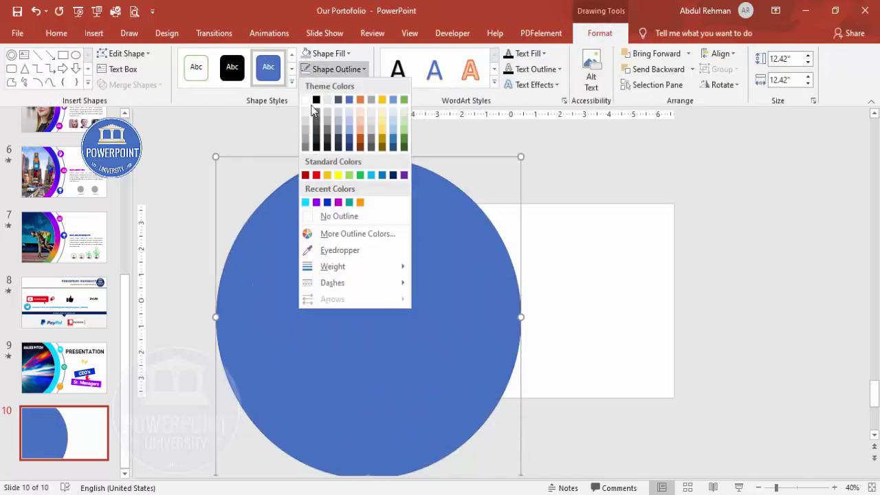
{"action": "left_click", "coordinate": [309, 144]}
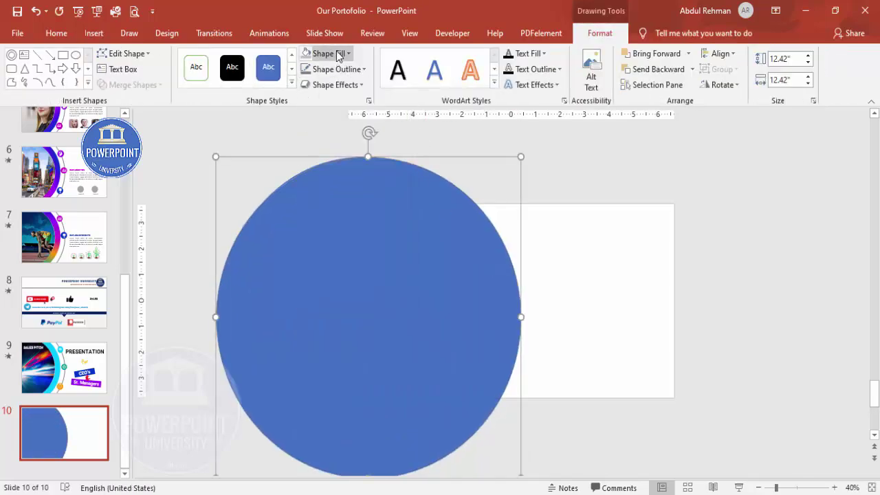
{"action": "left_click", "coordinate": [329, 53]}
{"action": "left_click", "coordinate": [344, 200]}
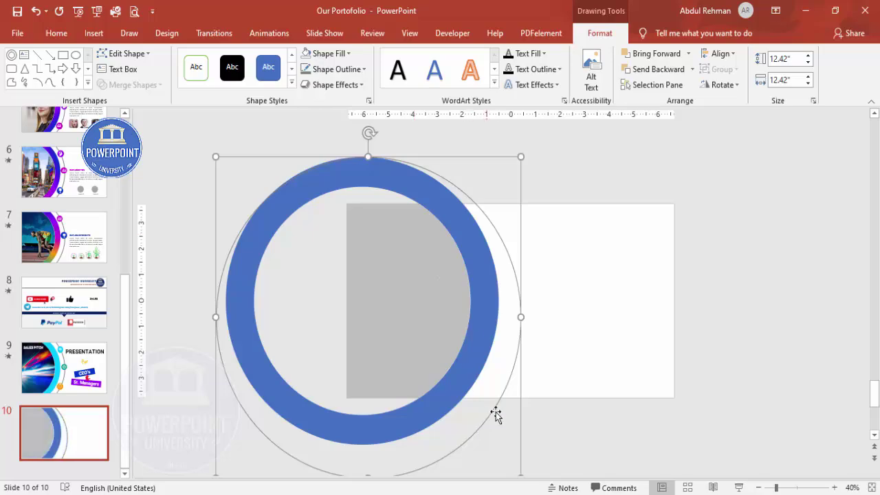
{"action": "left_click_drag", "start_coordinate": [492, 416], "coordinate": [485, 390]}
{"action": "left_click", "coordinate": [725, 309]}
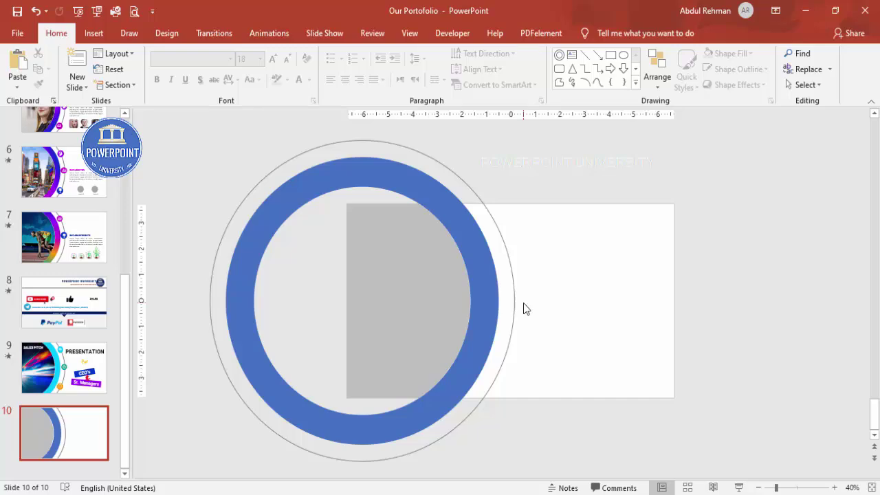
Insert a small circle beside the ring with no outline and dark teal fill.
{"action": "left_click", "coordinate": [93, 33]}
{"action": "left_click", "coordinate": [204, 86]}
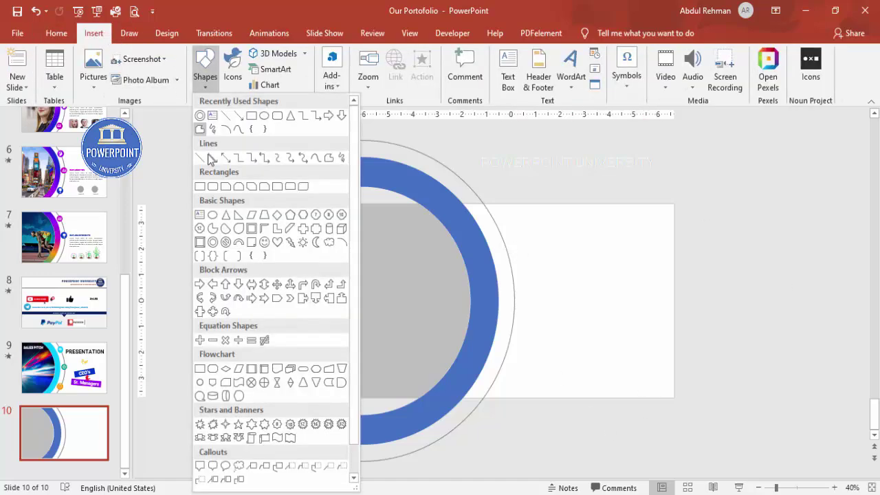
{"action": "left_click", "coordinate": [213, 215]}
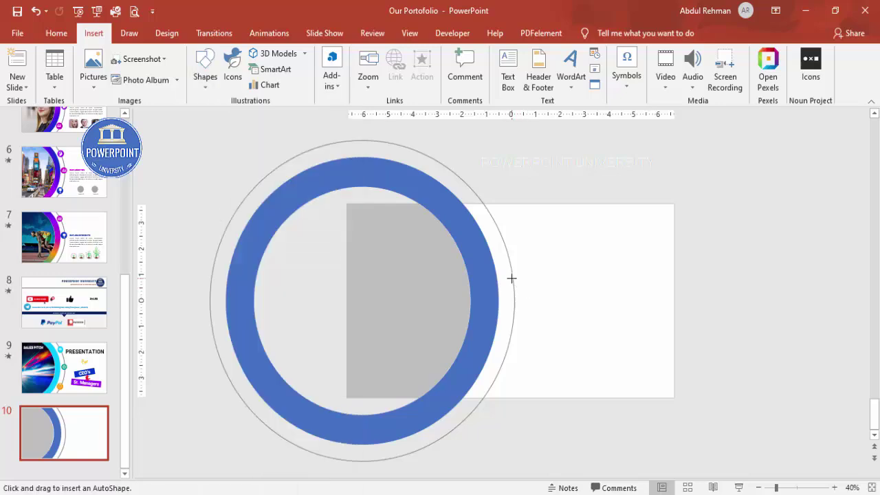
{"action": "left_click", "coordinate": [512, 278]}
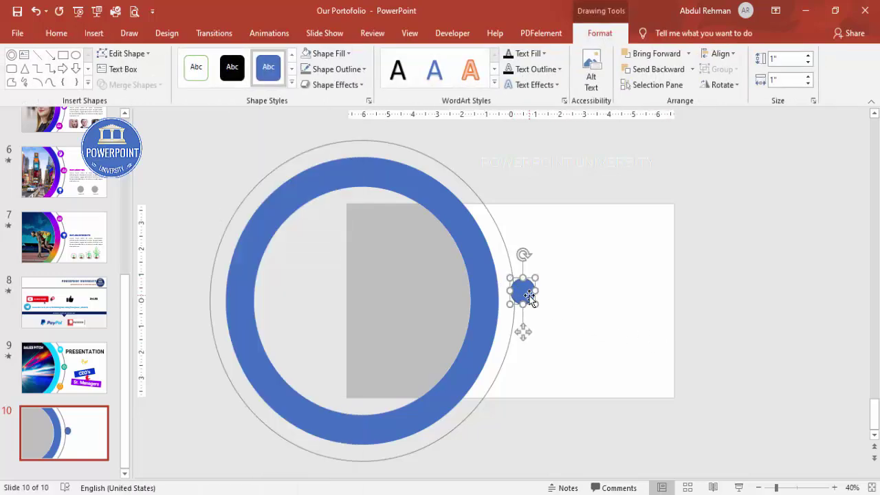
{"action": "left_click", "coordinate": [363, 69]}
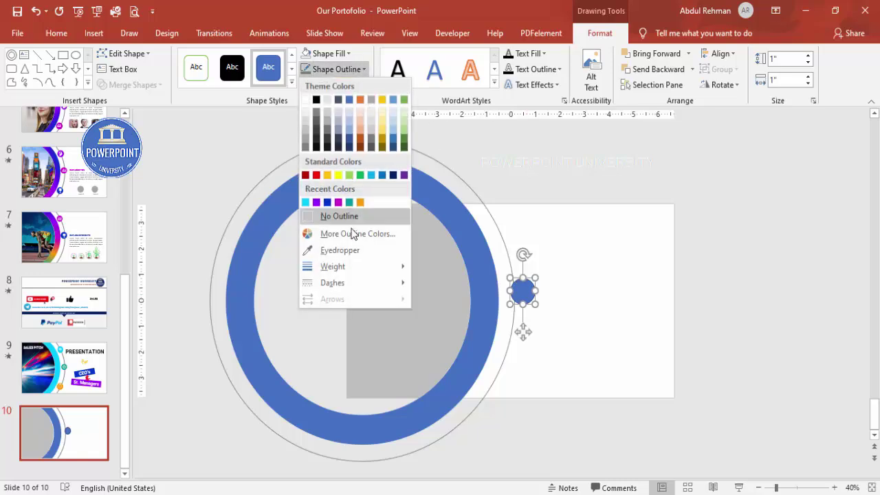
{"action": "left_click", "coordinate": [344, 216]}
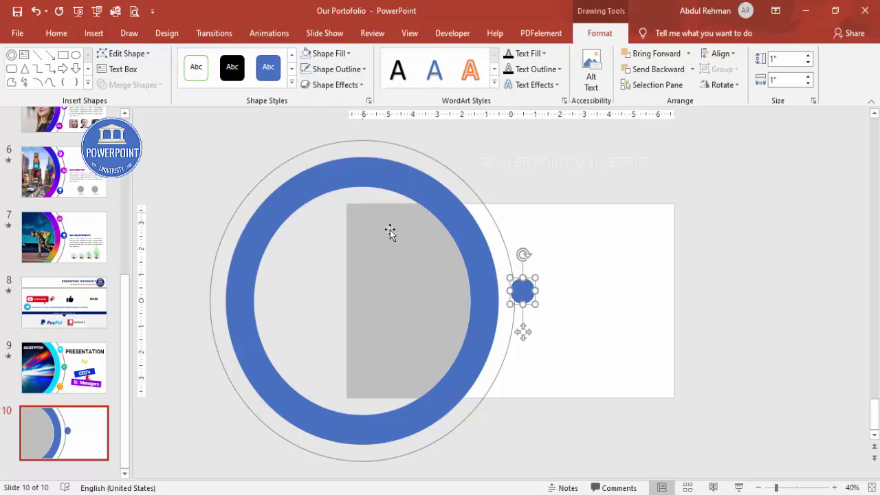
{"action": "left_click", "coordinate": [333, 55]}
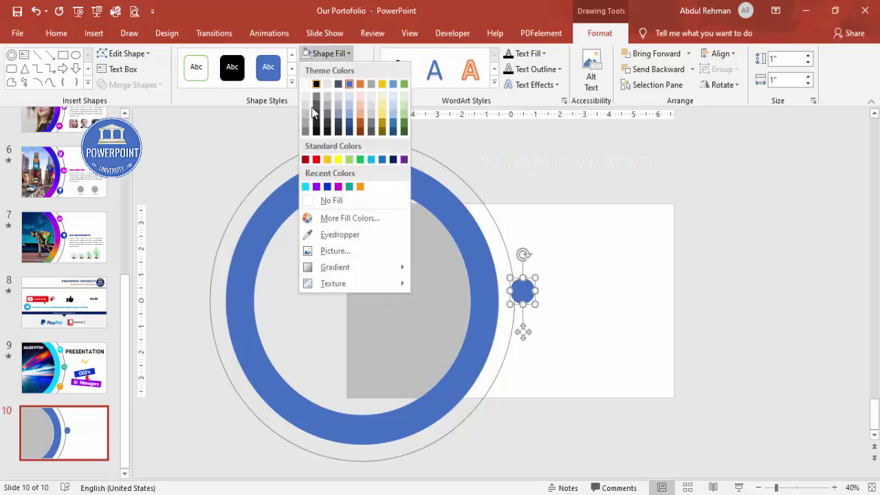
{"action": "left_click", "coordinate": [350, 187]}
Copy the teal dot into five dots spaced along the outer circle's right and lower side.
{"action": "left_click_drag", "start_coordinate": [526, 293], "coordinate": [520, 298]}
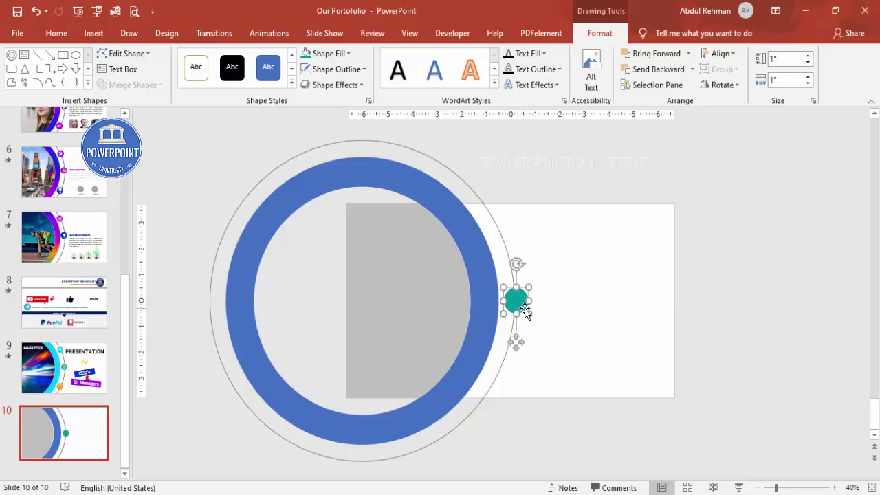
{"action": "left_click_drag", "start_coordinate": [525, 311], "coordinate": [502, 371]}
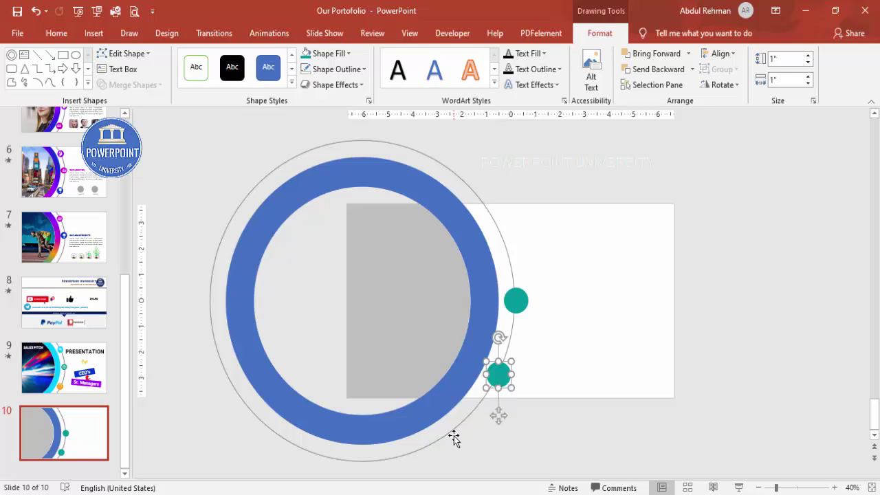
{"action": "key", "text": "ctrl+d"}
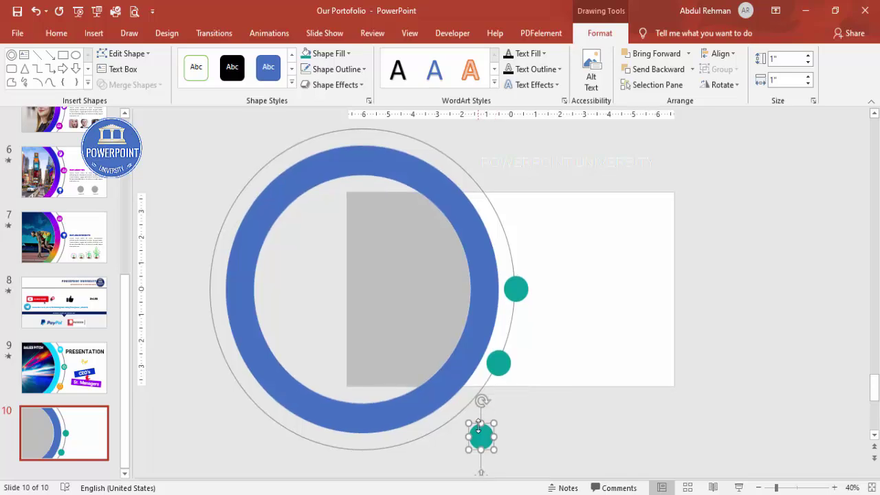
{"action": "mouse_move", "coordinate": [481, 447]}
{"action": "left_mouse_down"}
{"action": "mouse_move", "coordinate": [444, 442]}
{"action": "mouse_move", "coordinate": [444, 419]}
{"action": "left_mouse_up"}
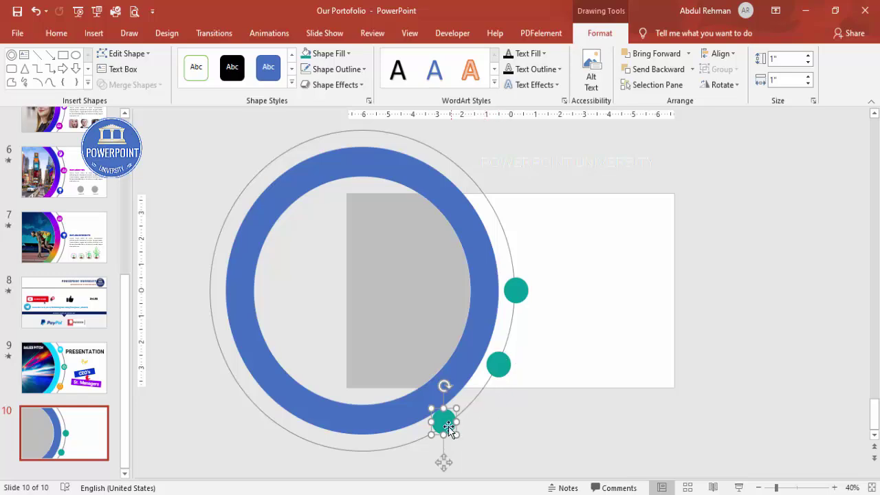
{"action": "left_click_drag", "start_coordinate": [448, 428], "coordinate": [445, 437]}
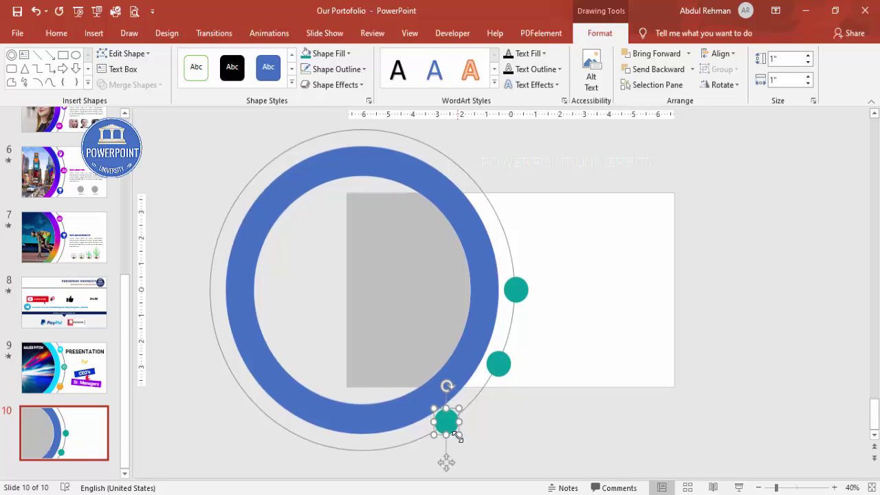
{"action": "key", "text": "Down"}
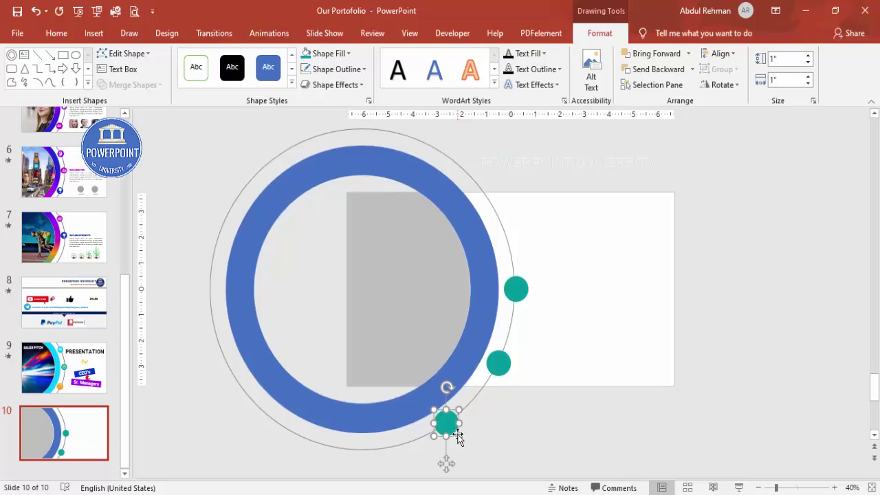
{"action": "mouse_move", "coordinate": [447, 423]}
{"action": "left_mouse_down"}
{"action": "mouse_move", "coordinate": [367, 399]}
{"action": "mouse_move", "coordinate": [355, 432]}
{"action": "mouse_move", "coordinate": [261, 388]}
{"action": "left_mouse_up"}
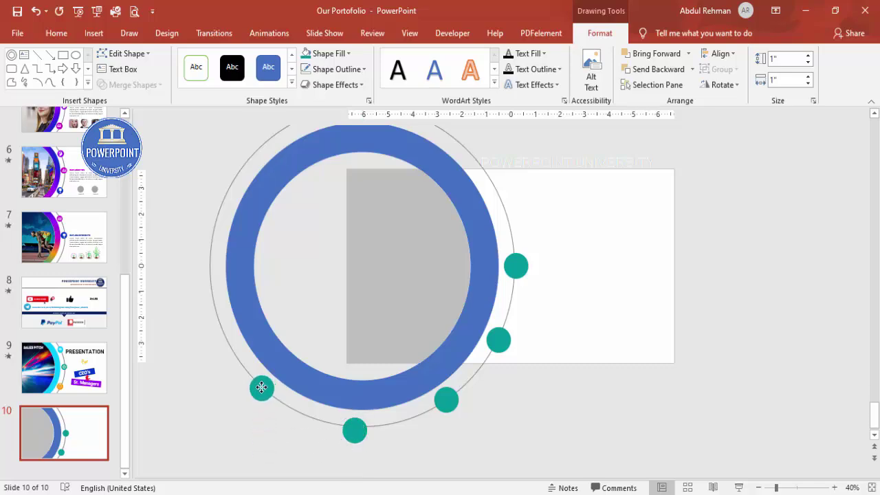
{"action": "scroll", "coordinate": [506, 428], "scroll_direction": "up", "scroll_amount": 1}
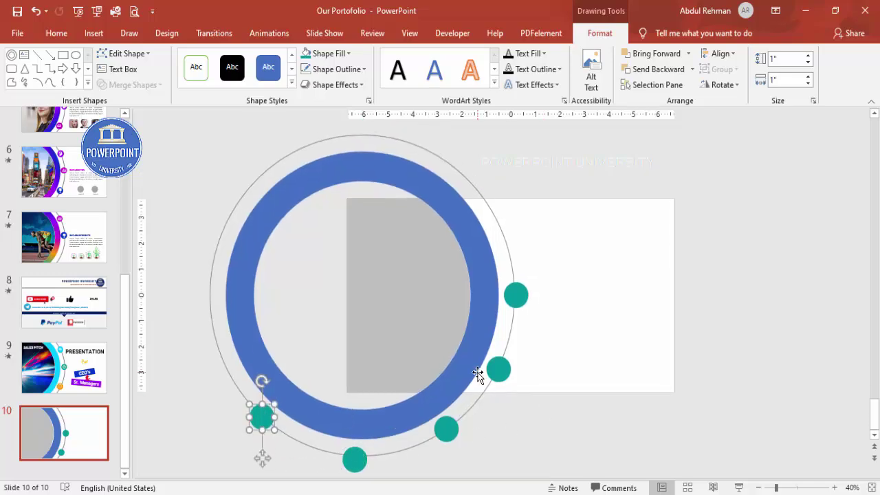
Fill the second dot orange and the next dot down magenta.
{"action": "left_click", "coordinate": [498, 369]}
{"action": "left_click", "coordinate": [348, 54]}
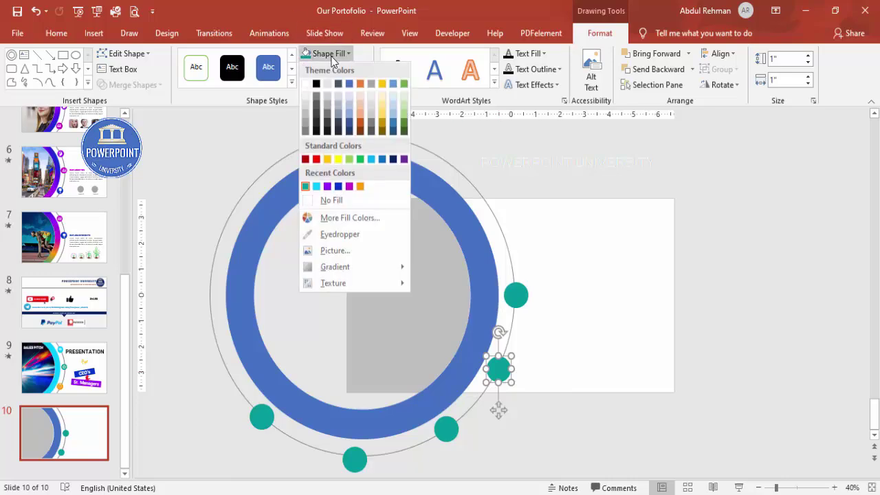
{"action": "left_click", "coordinate": [359, 187]}
{"action": "left_click", "coordinate": [446, 428]}
{"action": "scroll", "coordinate": [446, 440], "scroll_direction": "down", "scroll_amount": 1}
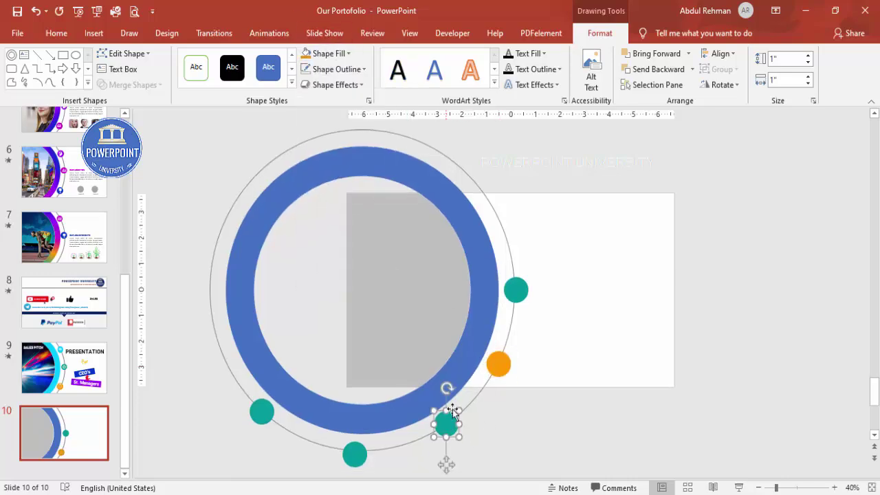
{"action": "left_click", "coordinate": [348, 54]}
{"action": "left_click", "coordinate": [360, 187]}
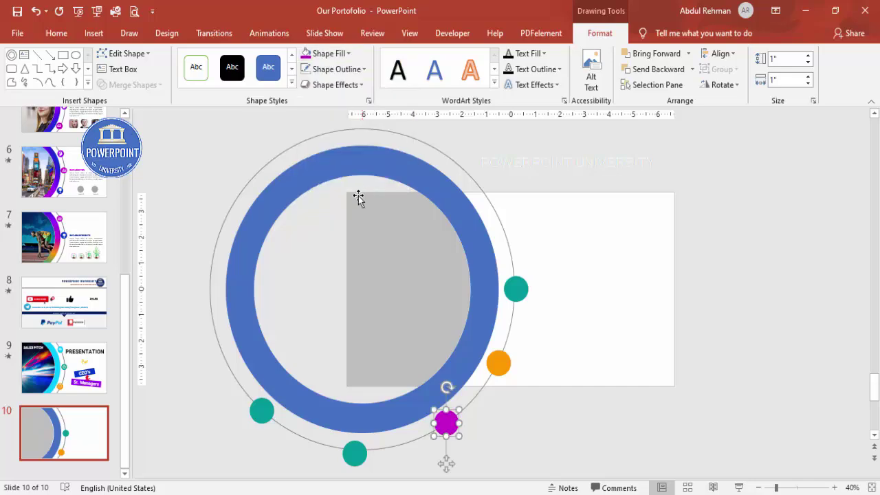
Fill the bottom dot cyan and the lower-left dot light green.
{"action": "left_click", "coordinate": [356, 443]}
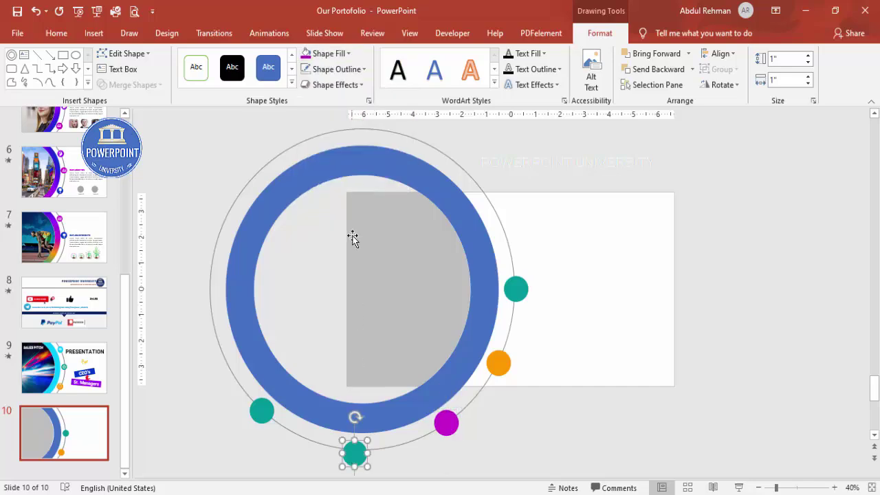
{"action": "left_click", "coordinate": [336, 54]}
{"action": "left_click", "coordinate": [338, 186]}
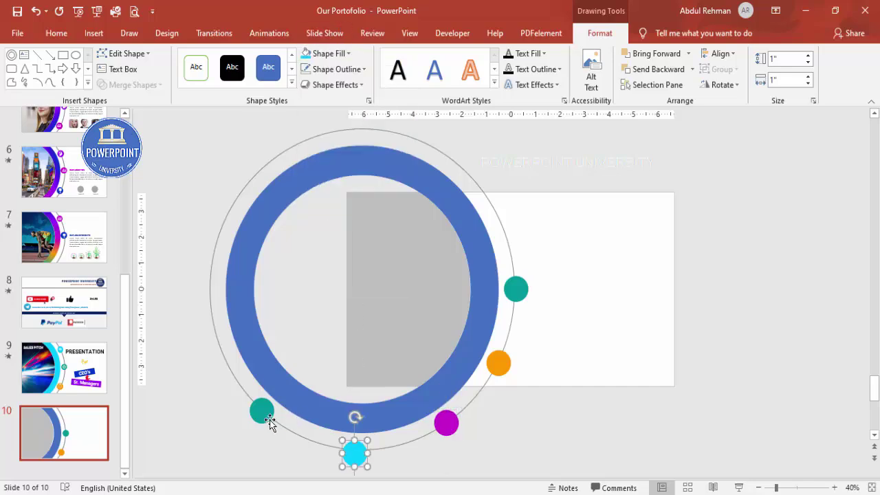
{"action": "left_click", "coordinate": [266, 415]}
{"action": "left_click", "coordinate": [331, 53]}
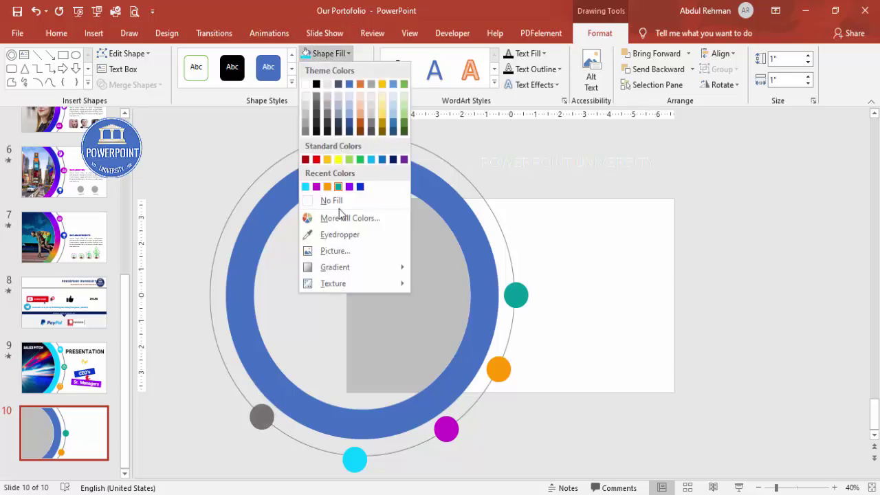
{"action": "left_click", "coordinate": [349, 159]}
{"action": "left_click", "coordinate": [724, 239]}
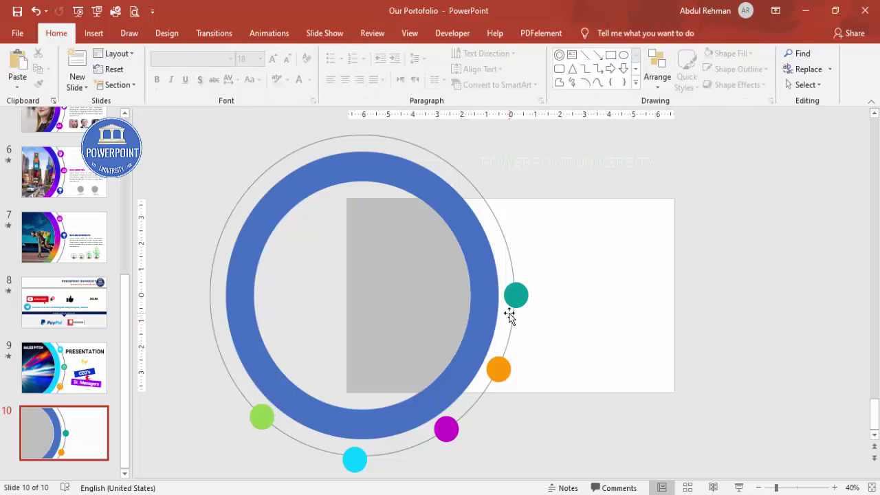
Add a text box reading OUR SERVICES beside the top teal dot.
{"action": "left_click", "coordinate": [94, 34]}
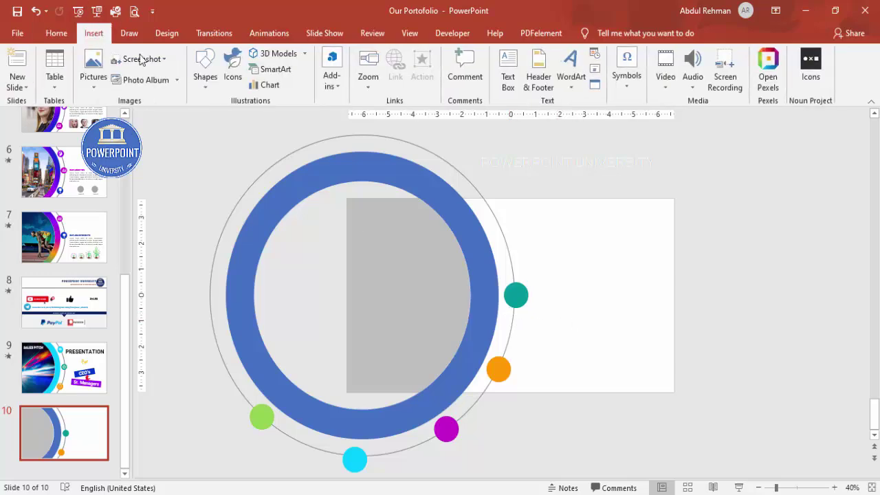
{"action": "left_click", "coordinate": [506, 69]}
{"action": "left_click_drag", "start_coordinate": [540, 282], "coordinate": [626, 299]}
{"action": "type", "text": "OUR "}
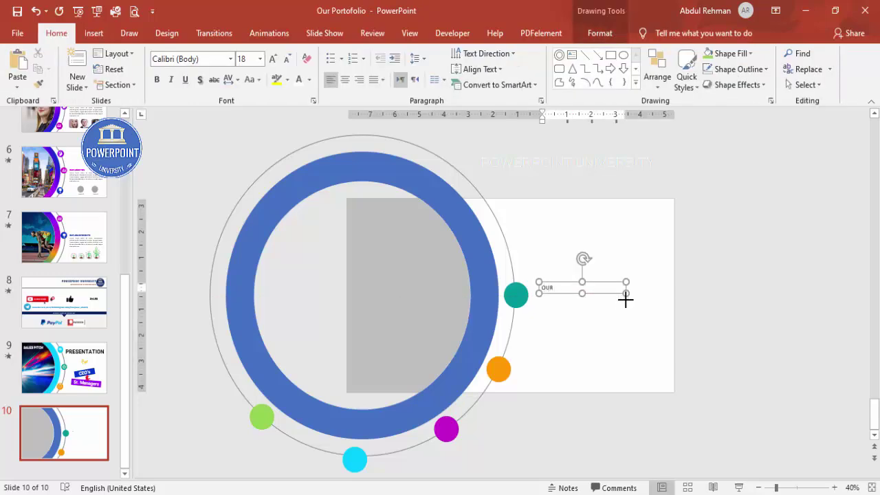
{"action": "type", "text": "SERVICES"}
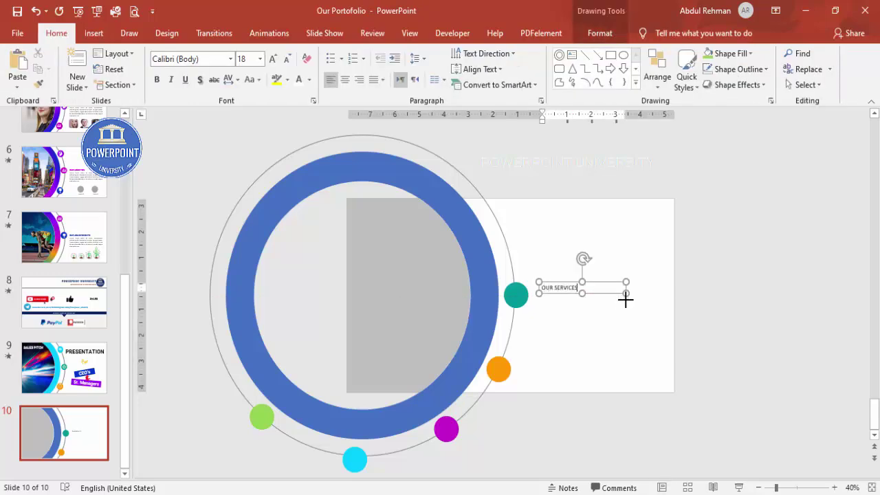
{"action": "left_click", "coordinate": [605, 283]}
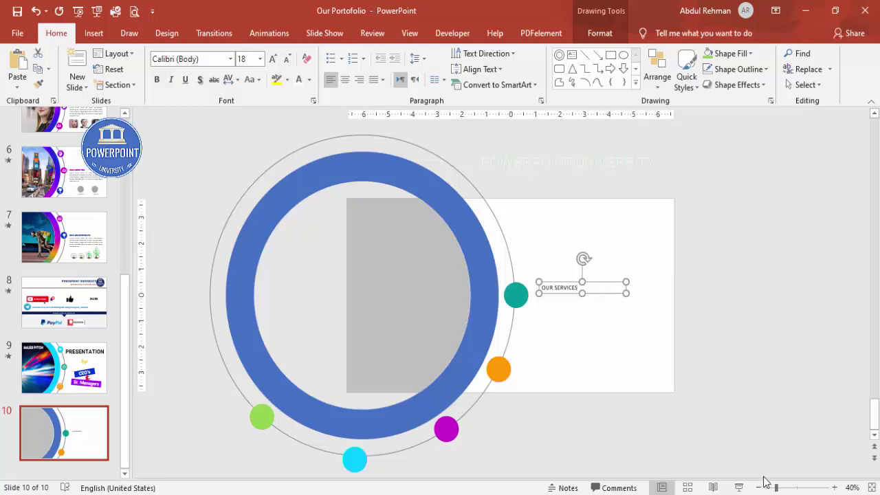
{"action": "left_click", "coordinate": [872, 487]}
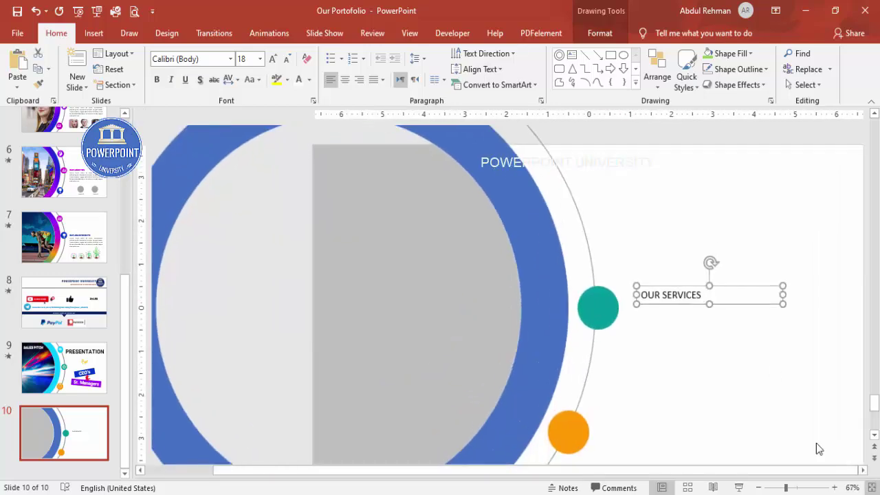
{"action": "left_click_drag", "start_coordinate": [716, 289], "coordinate": [717, 302]}
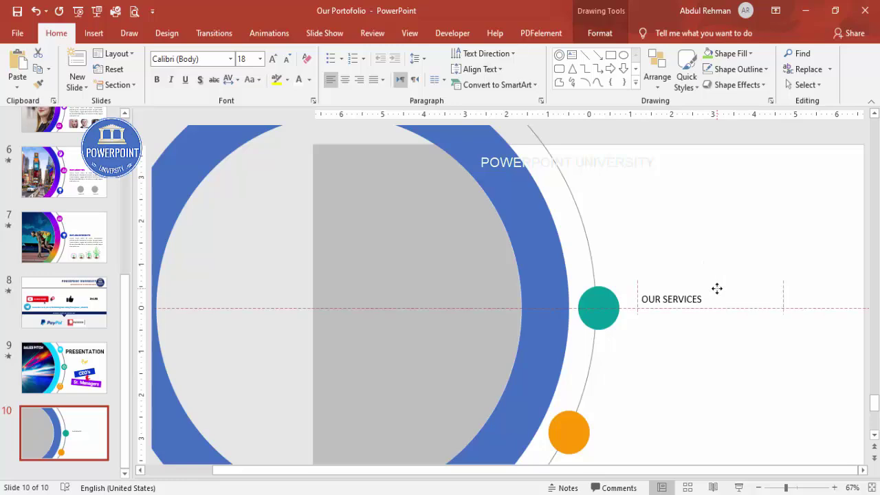
Make the OUR SERVICES heading bold, 24 pt and teal, aligned beside the dot.
{"action": "left_click", "coordinate": [158, 80]}
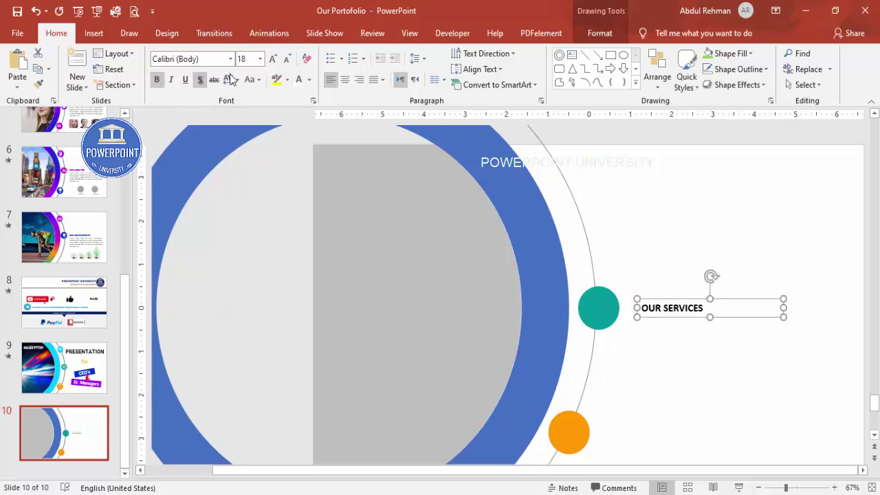
{"action": "left_click", "coordinate": [273, 60]}
{"action": "left_click", "coordinate": [273, 59]}
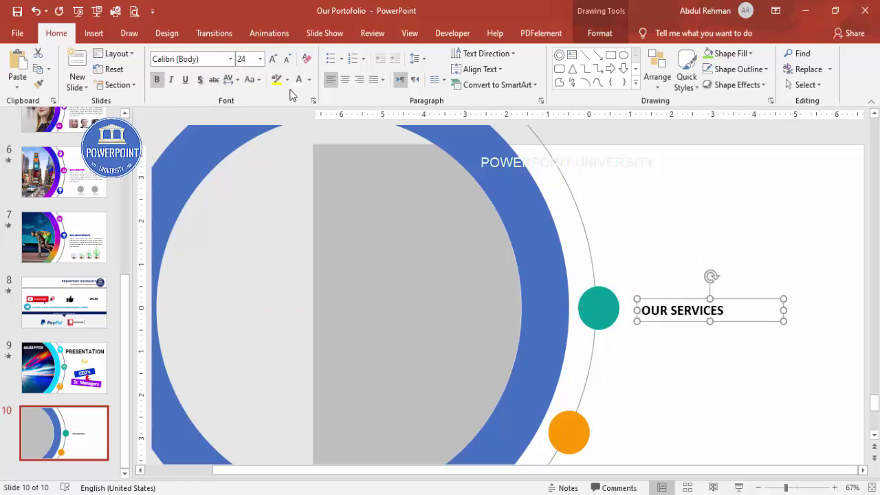
{"action": "left_click", "coordinate": [309, 80]}
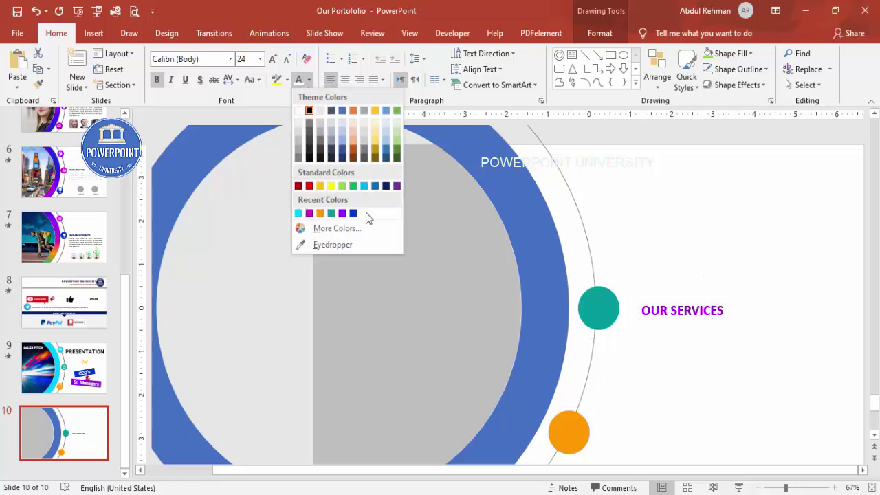
{"action": "left_click", "coordinate": [331, 213]}
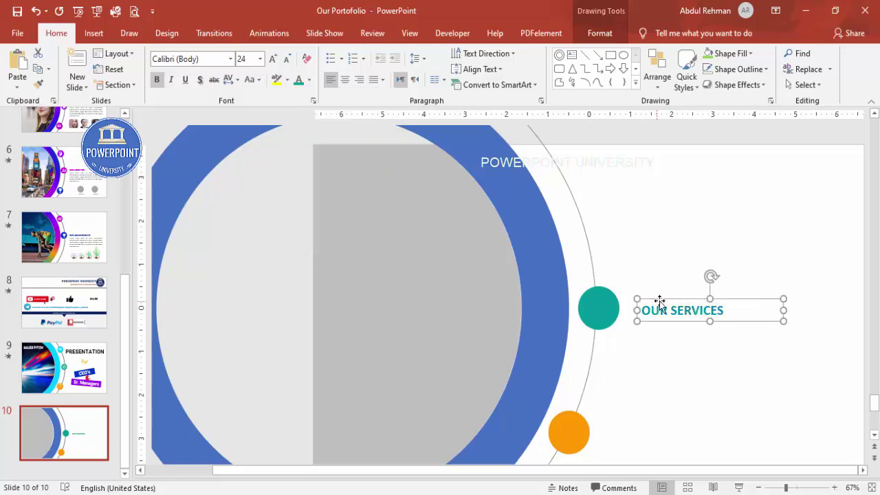
{"action": "left_click_drag", "start_coordinate": [659, 301], "coordinate": [649, 300]}
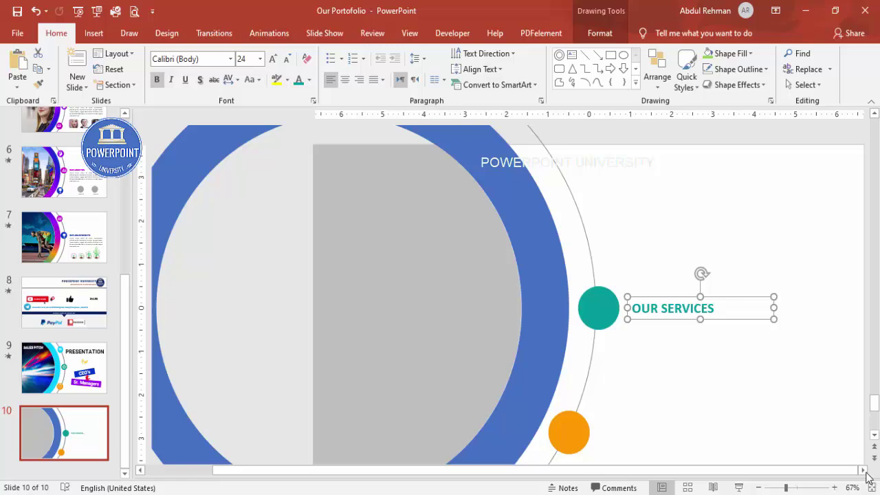
{"action": "left_click", "coordinate": [764, 487]}
{"action": "left_click", "coordinate": [764, 488]}
{"action": "left_click", "coordinate": [795, 349]}
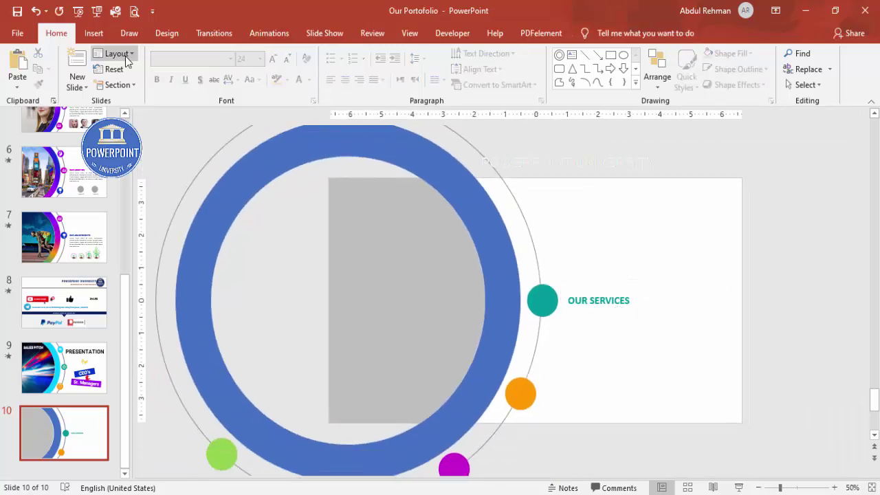
Insert a =lorem() placeholder paragraph under OUR SERVICES, narrowed and coloured grey.
{"action": "left_click", "coordinate": [93, 33]}
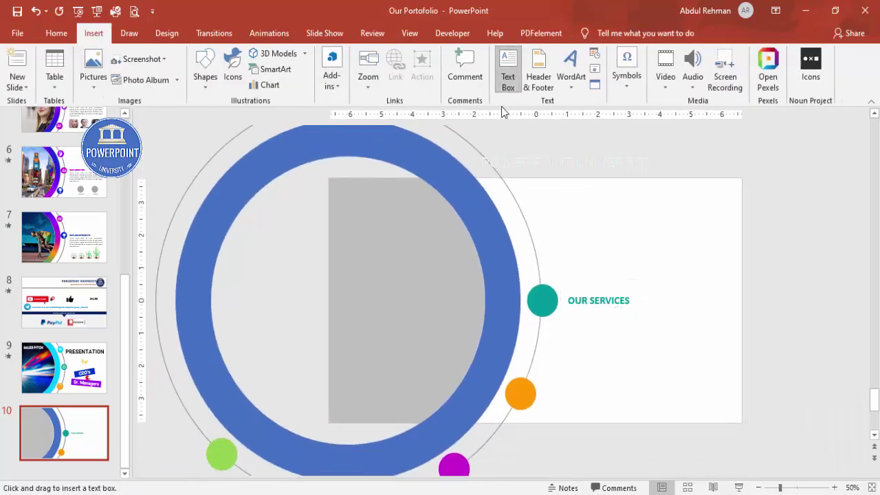
{"action": "left_click", "coordinate": [507, 75]}
{"action": "left_click_drag", "start_coordinate": [573, 334], "coordinate": [761, 433]}
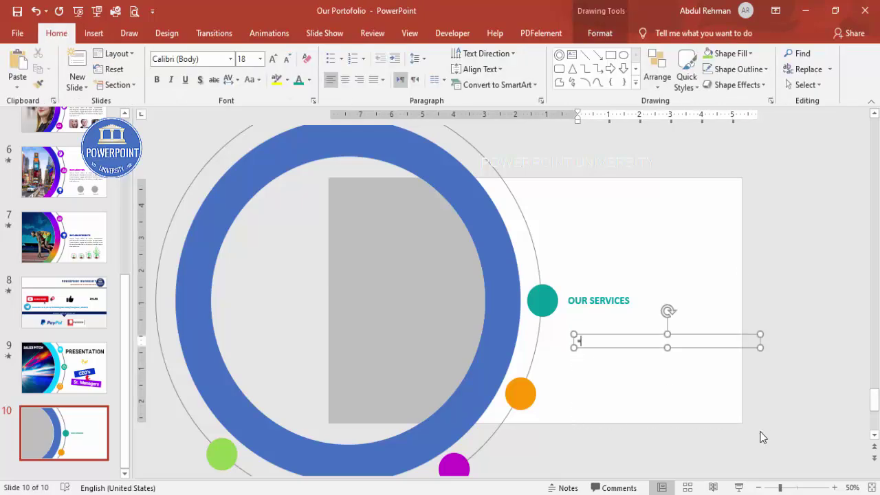
{"action": "type", "text": "=lorem()"}
{"action": "key", "text": "Return"}
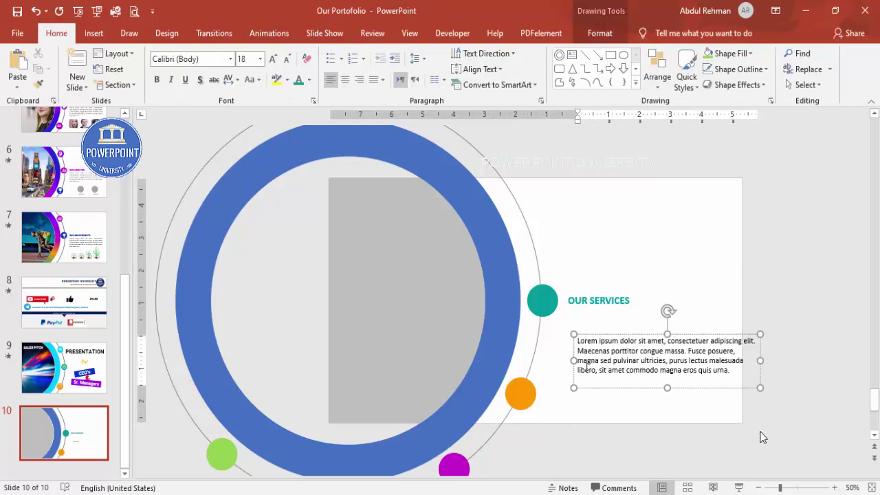
{"action": "left_click_drag", "start_coordinate": [756, 366], "coordinate": [720, 366]}
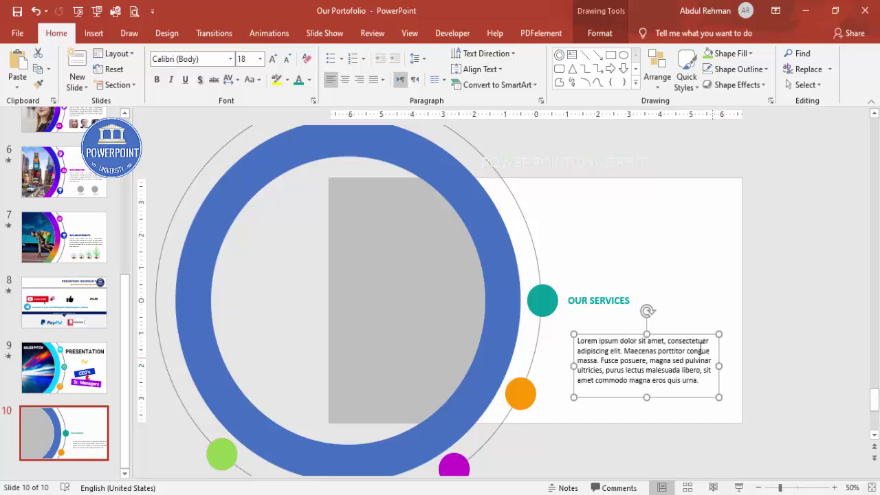
{"action": "left_click_drag", "start_coordinate": [699, 331], "coordinate": [691, 306]}
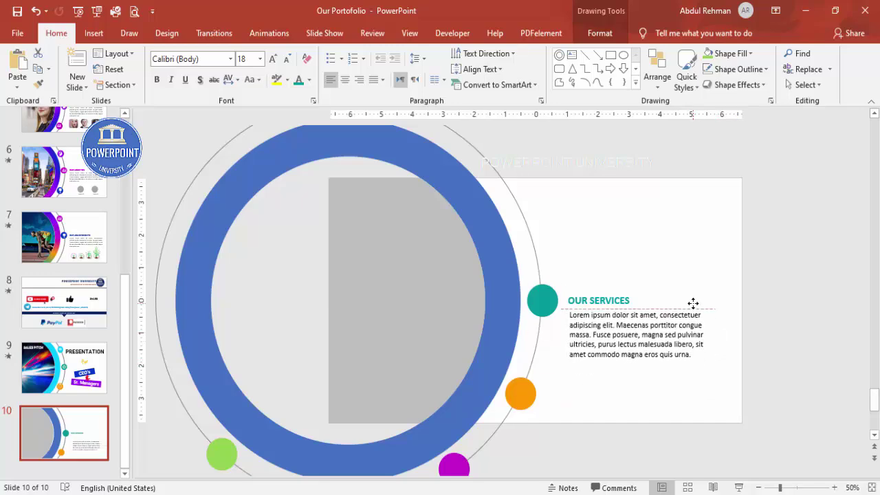
{"action": "left_click", "coordinate": [309, 79]}
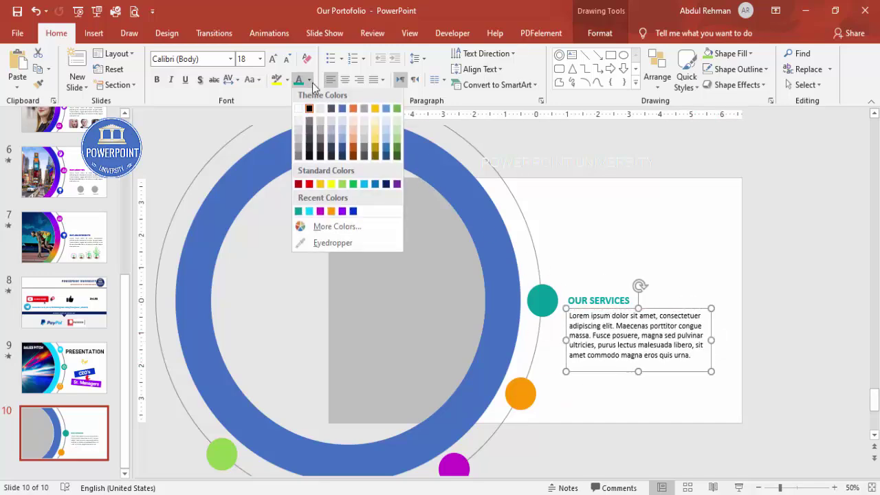
{"action": "left_click", "coordinate": [299, 144]}
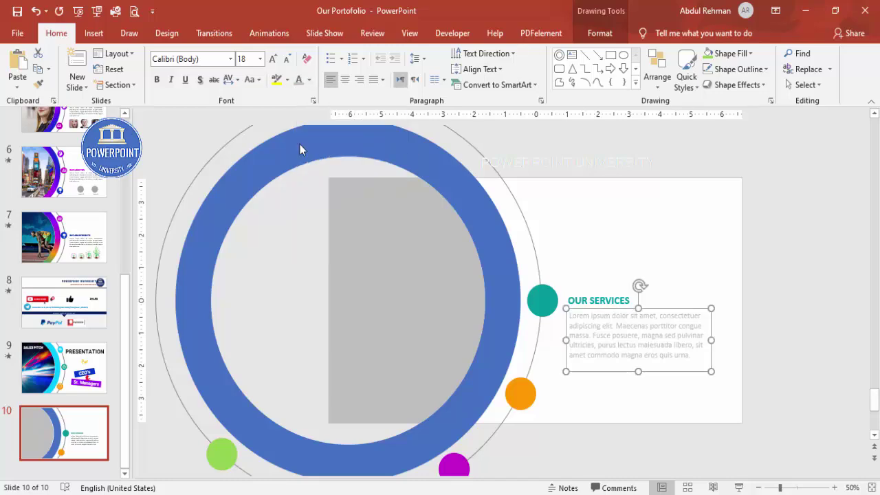
{"action": "key", "text": "Escape"}
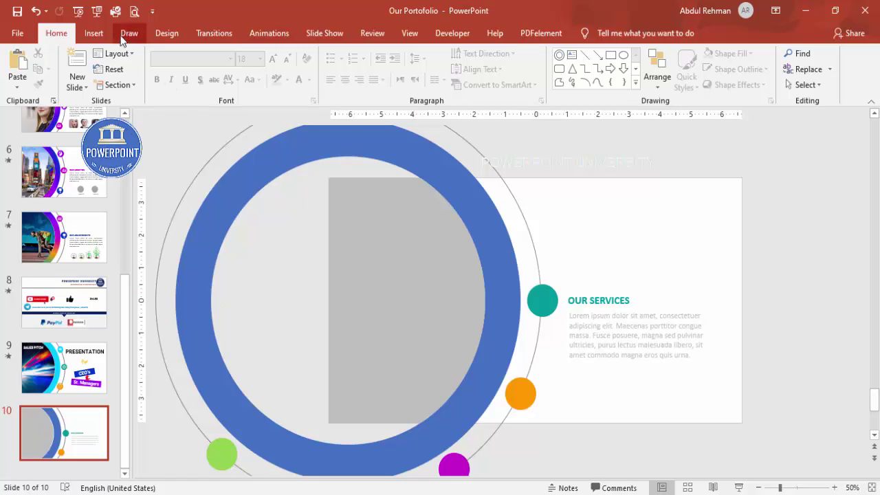
In the icon library, select the eye, lightbulb and target icons.
{"action": "left_click", "coordinate": [94, 33]}
{"action": "left_click", "coordinate": [232, 69]}
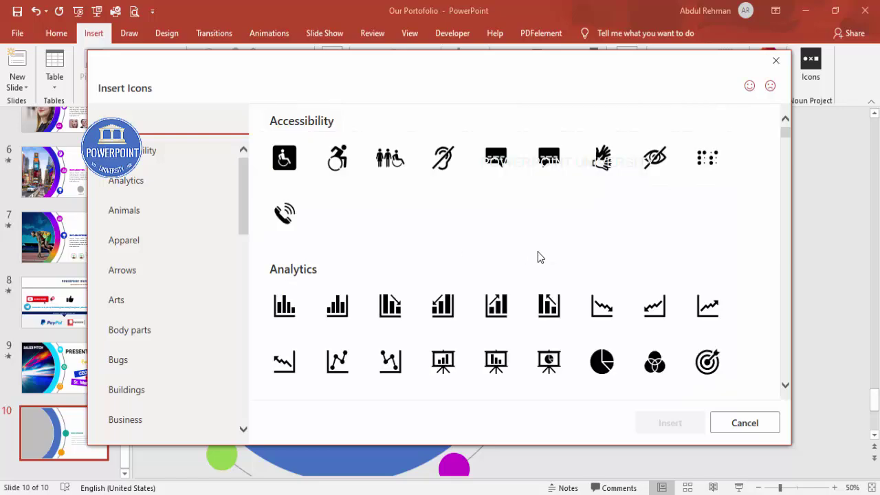
{"action": "scroll", "coordinate": [539, 258], "scroll_direction": "down", "scroll_amount": 1}
{"action": "scroll", "coordinate": [538, 258], "scroll_direction": "down", "scroll_amount": 1}
{"action": "scroll", "coordinate": [539, 258], "scroll_direction": "down", "scroll_amount": 1}
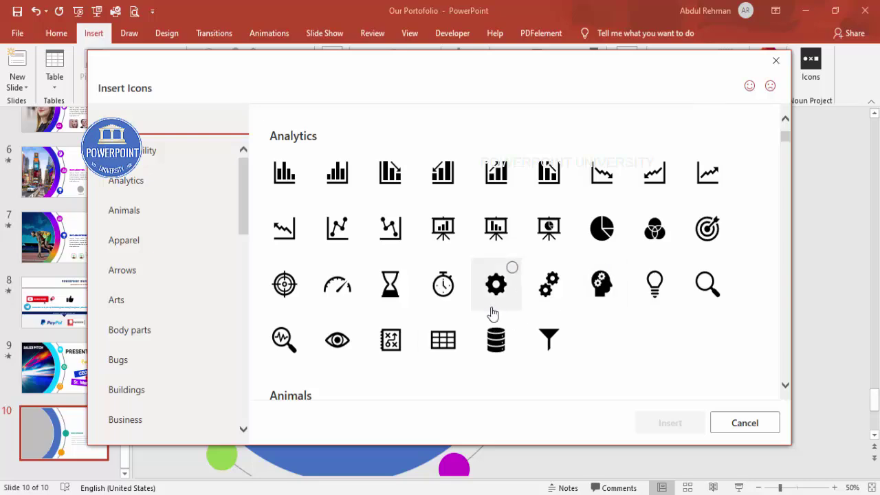
{"action": "left_click", "coordinate": [349, 340]}
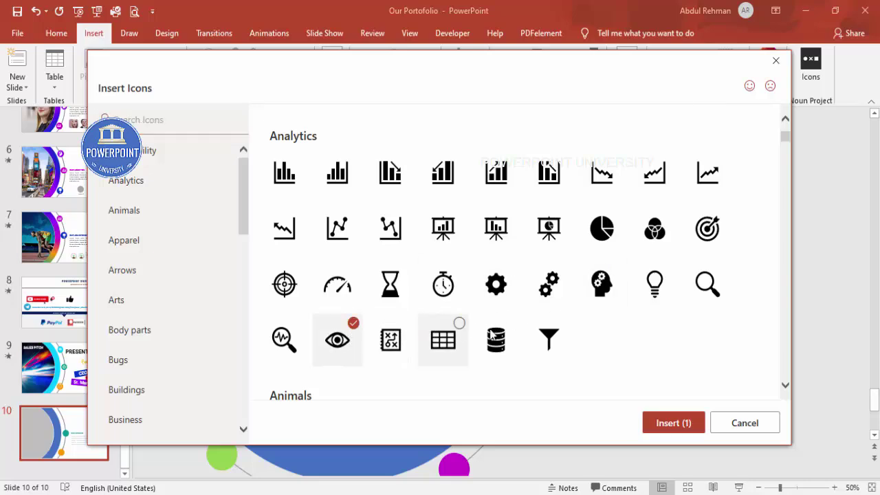
{"action": "left_click", "coordinate": [662, 293]}
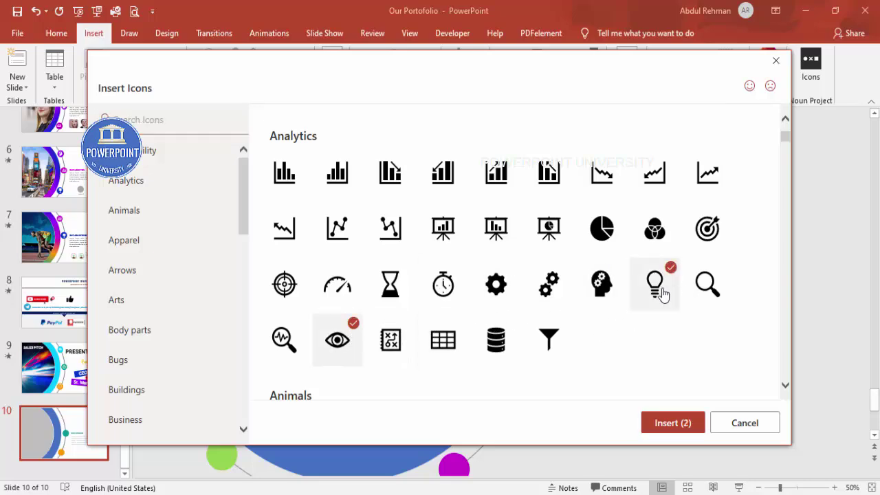
{"action": "left_click", "coordinate": [707, 230]}
Also select the city buildings and trophy icons, then insert all five.
{"action": "scroll", "coordinate": [554, 256], "scroll_direction": "down", "scroll_amount": 2}
{"action": "scroll", "coordinate": [557, 256], "scroll_direction": "down", "scroll_amount": 3}
{"action": "scroll", "coordinate": [555, 256], "scroll_direction": "down", "scroll_amount": 2}
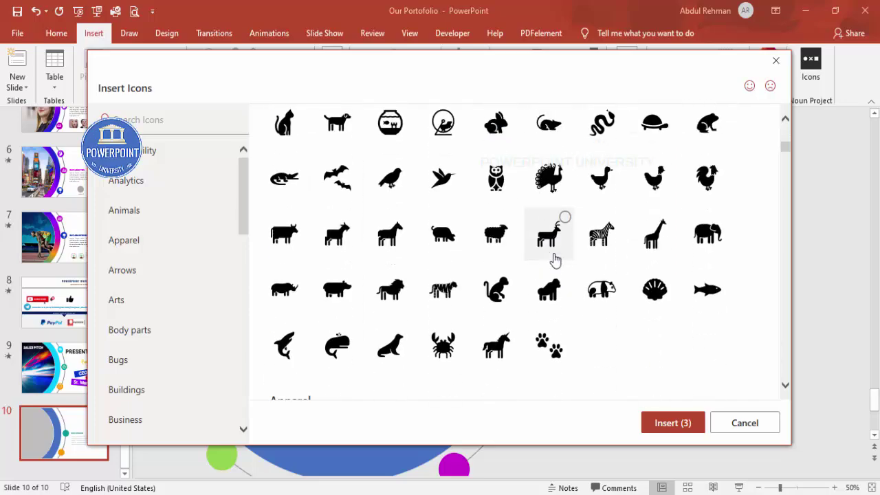
{"action": "scroll", "coordinate": [556, 257], "scroll_direction": "down", "scroll_amount": 3}
{"action": "scroll", "coordinate": [554, 263], "scroll_direction": "down", "scroll_amount": 3}
{"action": "scroll", "coordinate": [554, 266], "scroll_direction": "down", "scroll_amount": 3}
{"action": "scroll", "coordinate": [554, 265], "scroll_direction": "down", "scroll_amount": 3}
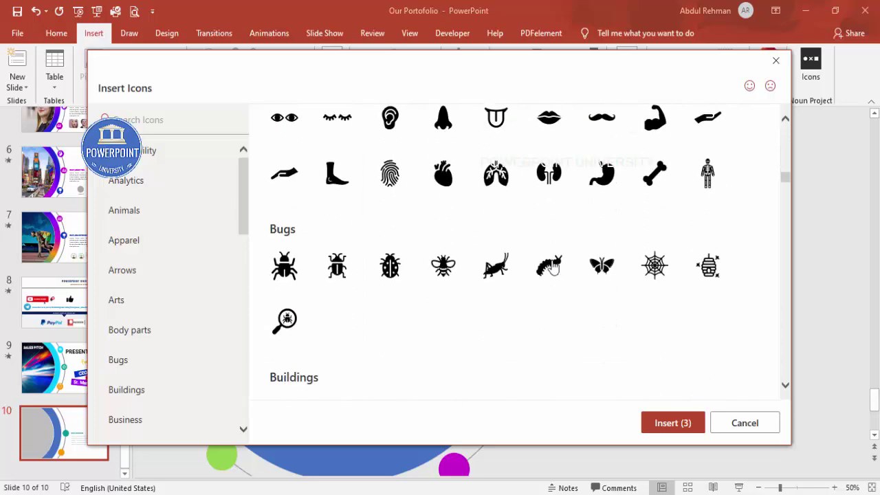
{"action": "scroll", "coordinate": [552, 264], "scroll_direction": "down", "scroll_amount": 3}
{"action": "left_click", "coordinate": [289, 252]}
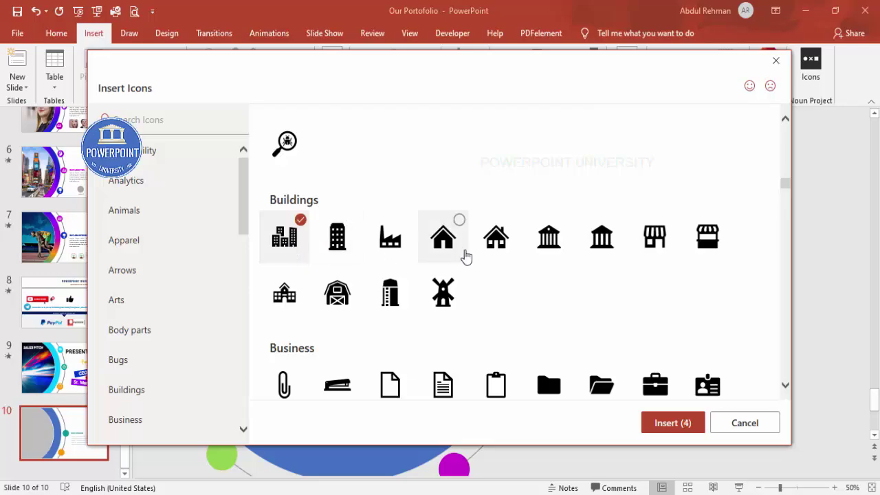
{"action": "scroll", "coordinate": [497, 261], "scroll_direction": "down", "scroll_amount": 3}
{"action": "scroll", "coordinate": [564, 247], "scroll_direction": "down", "scroll_amount": 1}
{"action": "scroll", "coordinate": [572, 291], "scroll_direction": "down", "scroll_amount": 1}
{"action": "scroll", "coordinate": [560, 291], "scroll_direction": "down", "scroll_amount": 2}
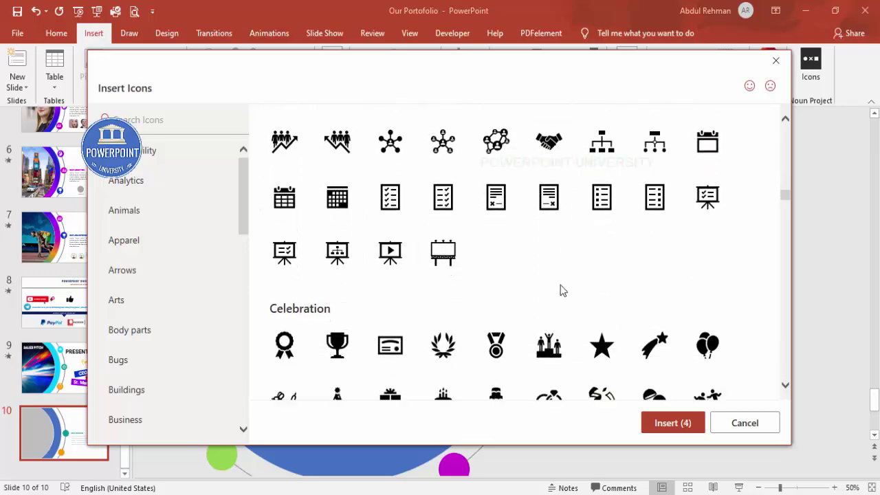
{"action": "scroll", "coordinate": [507, 277], "scroll_direction": "down", "scroll_amount": 2}
{"action": "left_click", "coordinate": [337, 213]}
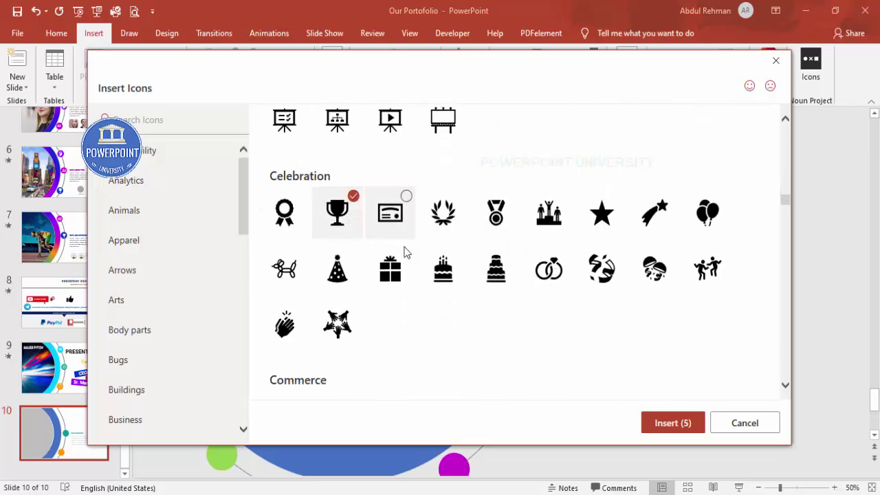
{"action": "left_click", "coordinate": [659, 421]}
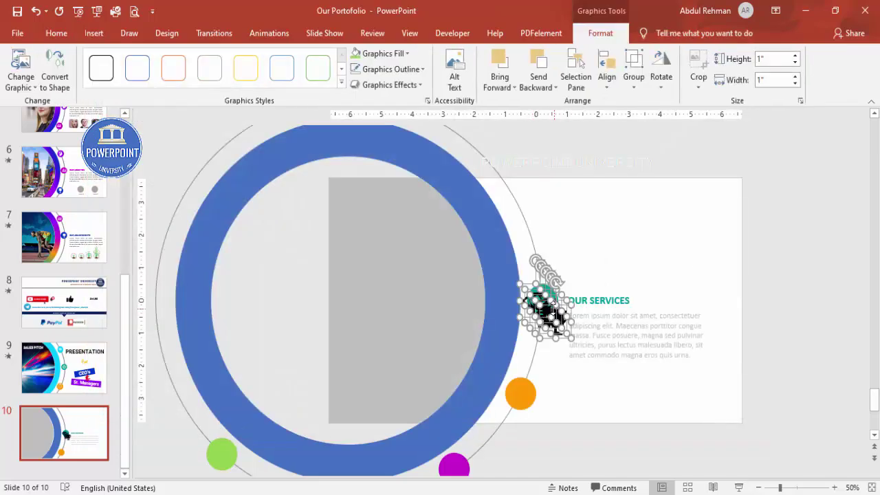
Size the icons to 0.5 inch, spread them onto the ring, and make the lightbulb white.
{"action": "left_click_drag", "start_coordinate": [552, 310], "coordinate": [623, 228]}
{"action": "left_click", "coordinate": [773, 63]}
{"action": "type", "text": ".5"}
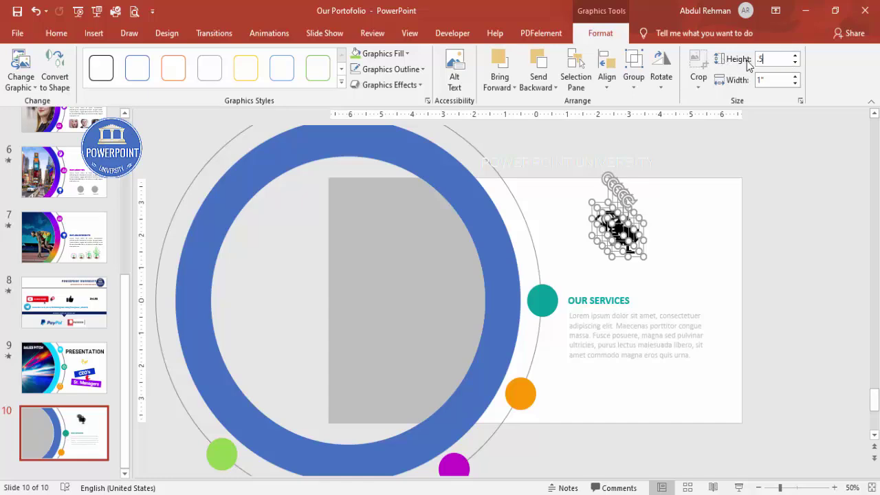
{"action": "key", "text": "Return"}
{"action": "left_click", "coordinate": [735, 197]}
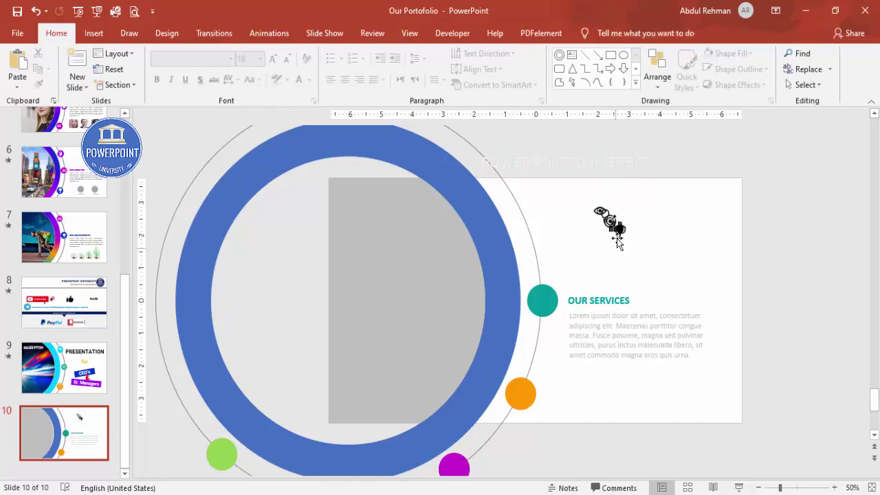
{"action": "mouse_move", "coordinate": [614, 228]}
{"action": "left_mouse_down"}
{"action": "mouse_move", "coordinate": [666, 249]}
{"action": "mouse_move", "coordinate": [639, 244]}
{"action": "mouse_move", "coordinate": [558, 284]}
{"action": "mouse_move", "coordinate": [543, 301]}
{"action": "mouse_move", "coordinate": [613, 248]}
{"action": "left_mouse_up"}
{"action": "left_click_drag", "start_coordinate": [600, 219], "coordinate": [543, 307]}
{"action": "left_click", "coordinate": [384, 54]}
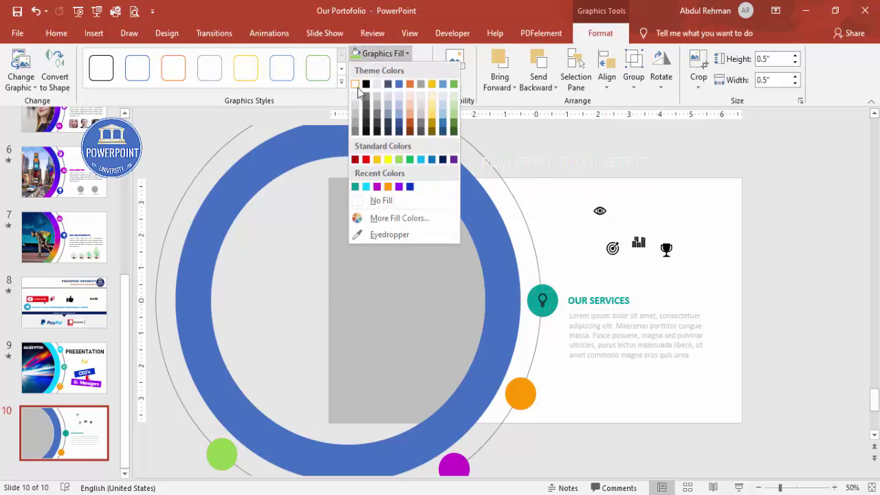
{"action": "left_click", "coordinate": [357, 88]}
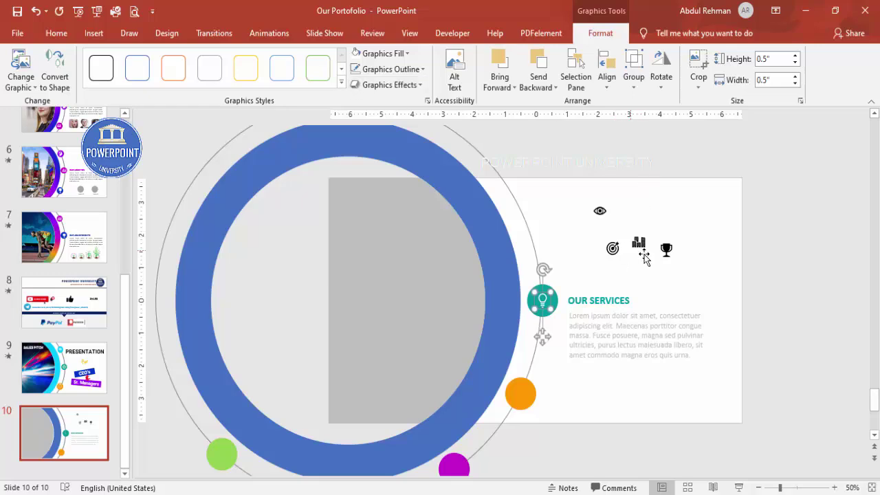
{"action": "left_click", "coordinate": [578, 370]}
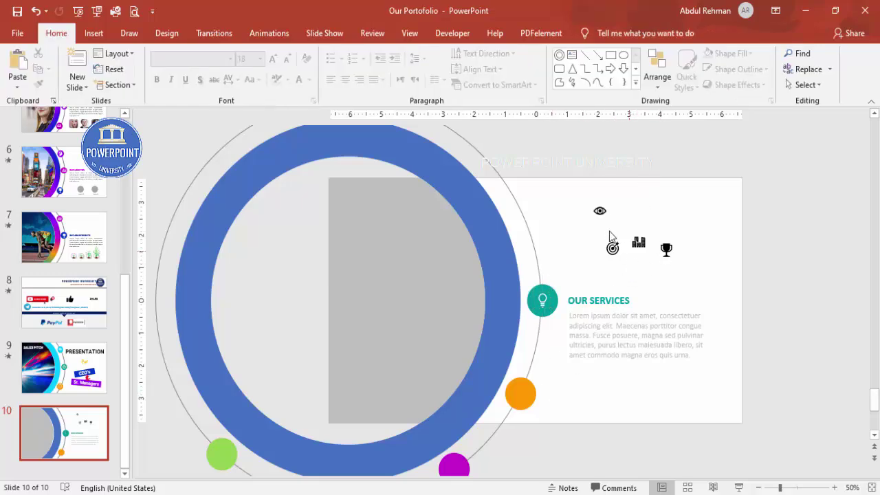
Move the eye, chart and trophy icons onto their coloured dots and make each white.
{"action": "left_click_drag", "start_coordinate": [600, 214], "coordinate": [520, 396]}
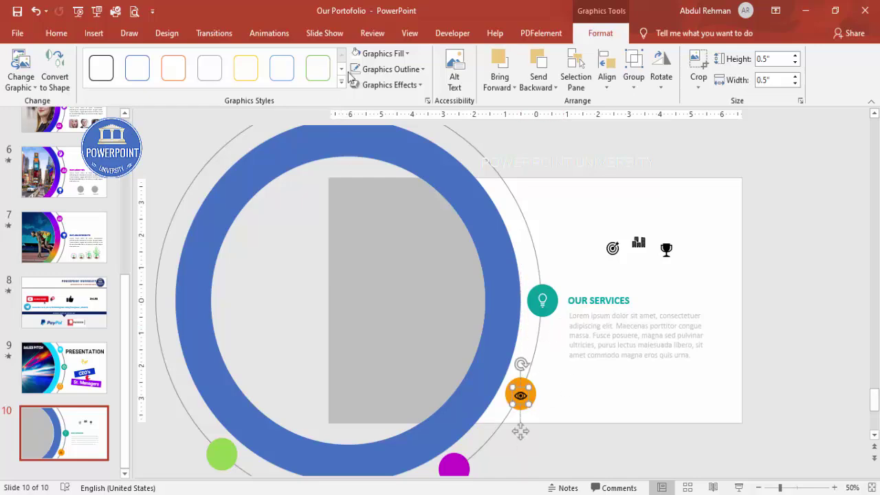
{"action": "key", "text": "ctrl+z"}
{"action": "scroll", "coordinate": [691, 262], "scroll_direction": "down", "scroll_amount": 1}
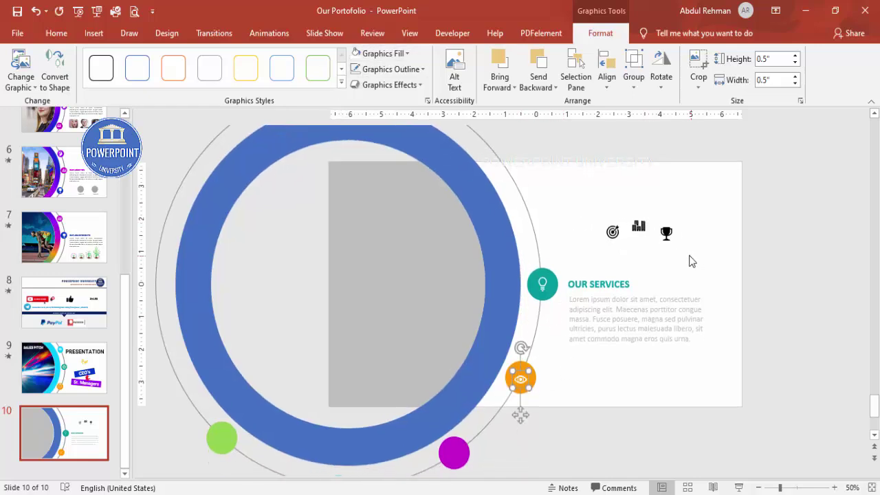
{"action": "mouse_move", "coordinate": [612, 232]}
{"action": "left_mouse_down"}
{"action": "mouse_move", "coordinate": [456, 441]}
{"action": "mouse_move", "coordinate": [454, 426]}
{"action": "left_mouse_up"}
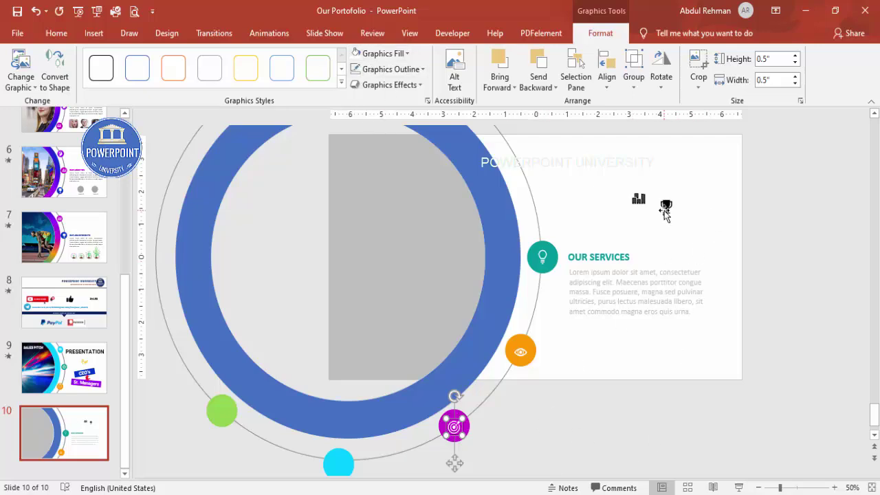
{"action": "left_click_drag", "start_coordinate": [638, 198], "coordinate": [339, 454]}
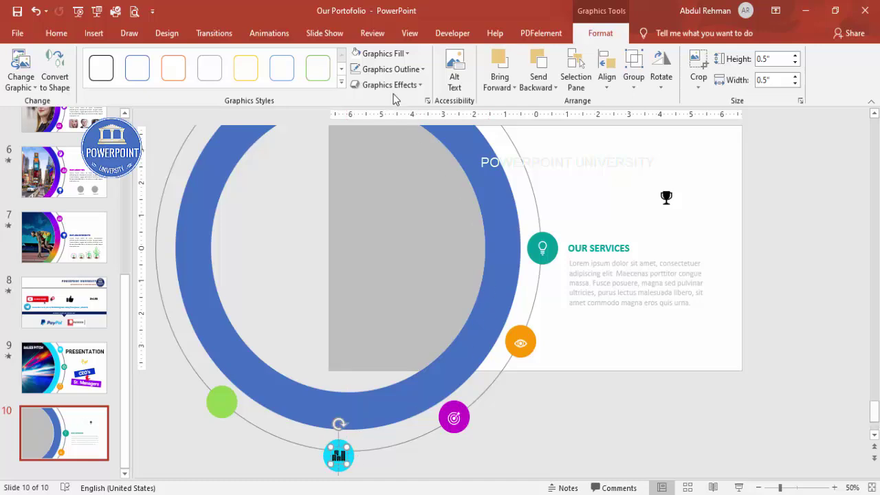
{"action": "left_click", "coordinate": [357, 54]}
{"action": "left_click_drag", "start_coordinate": [658, 196], "coordinate": [221, 403]}
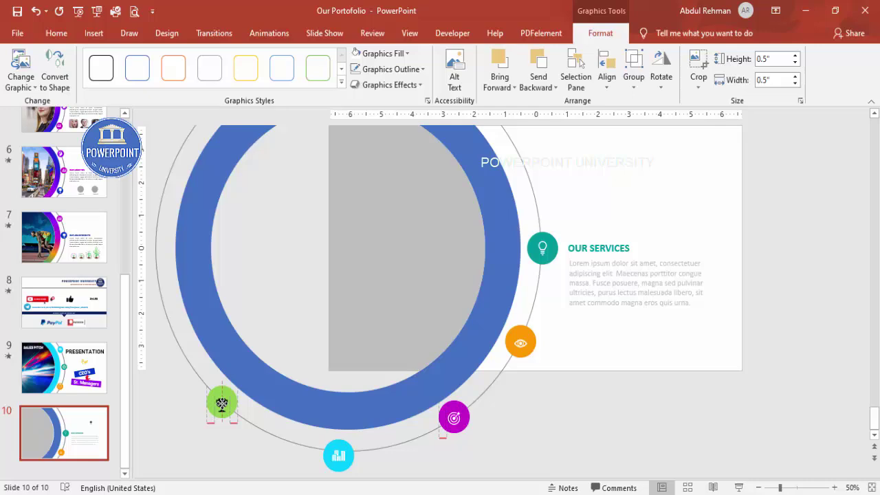
{"action": "left_click", "coordinate": [356, 54]}
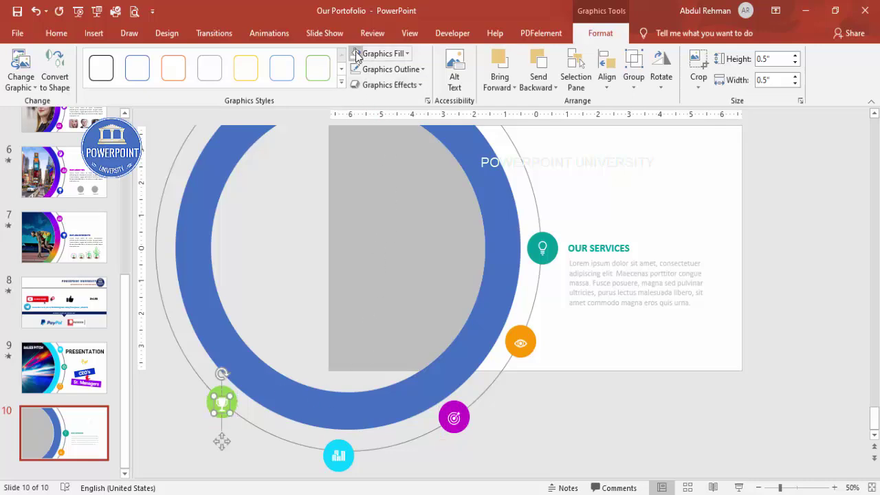
{"action": "left_click", "coordinate": [606, 421]}
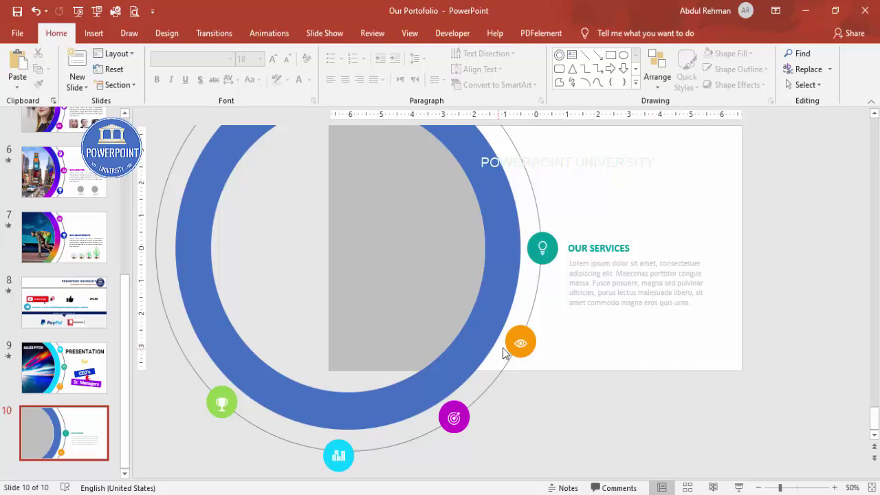
Fill the grey rectangle inside the ring with the tree-lined avenue photo from online Autumn pictures.
{"action": "left_click", "coordinate": [422, 233]}
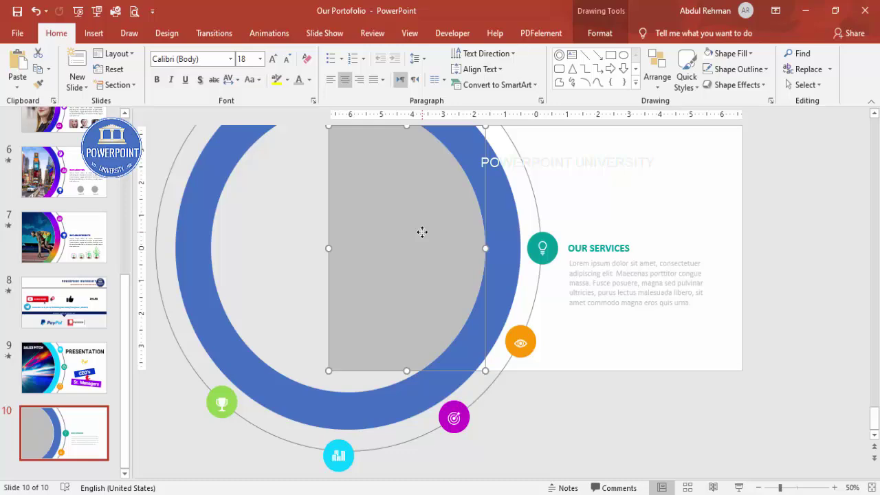
{"action": "right_click", "coordinate": [423, 232]}
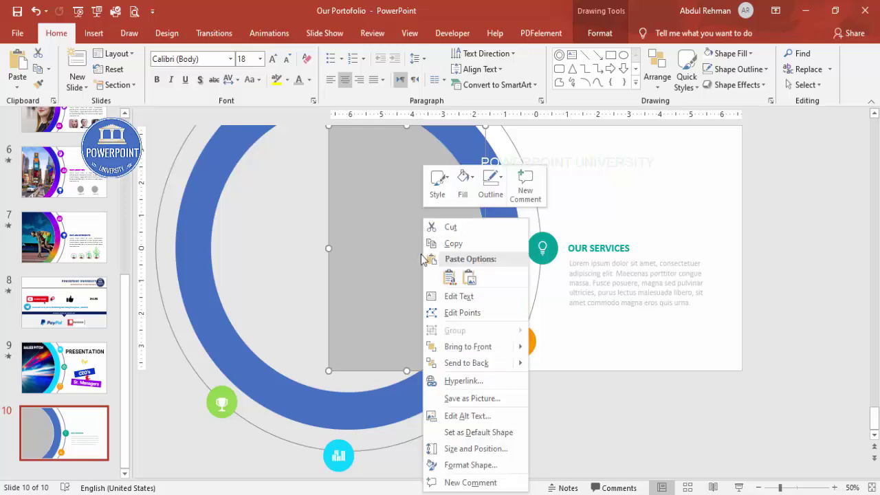
{"action": "left_click", "coordinate": [494, 464]}
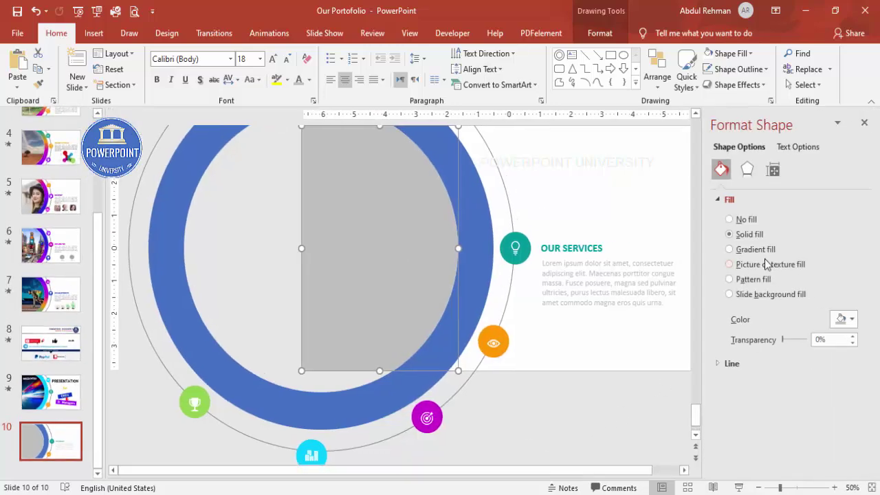
{"action": "left_click", "coordinate": [786, 269]}
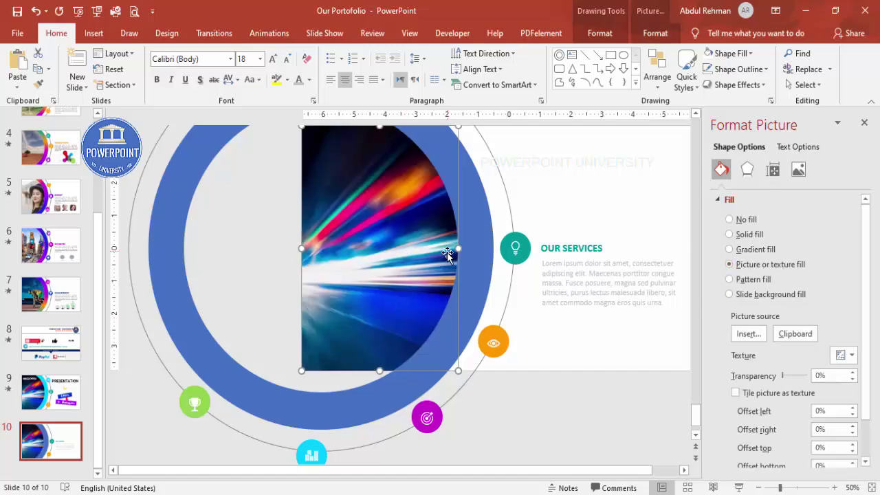
{"action": "left_click", "coordinate": [747, 335]}
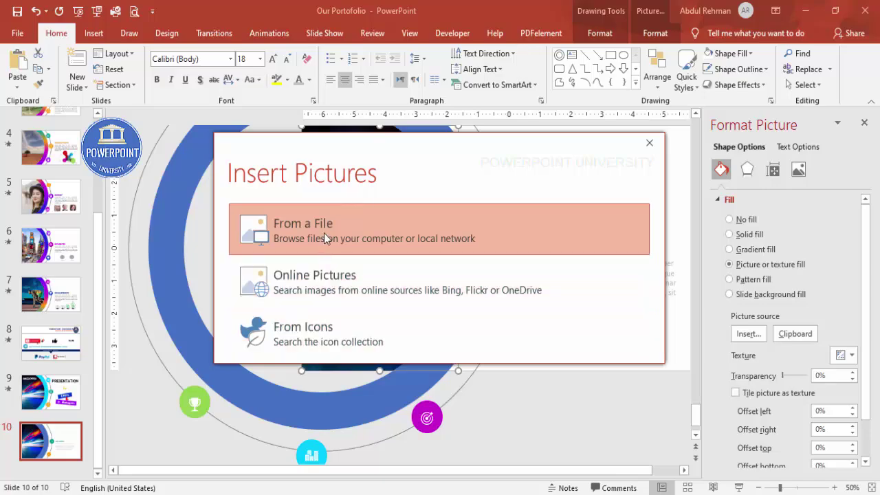
{"action": "left_click", "coordinate": [332, 283]}
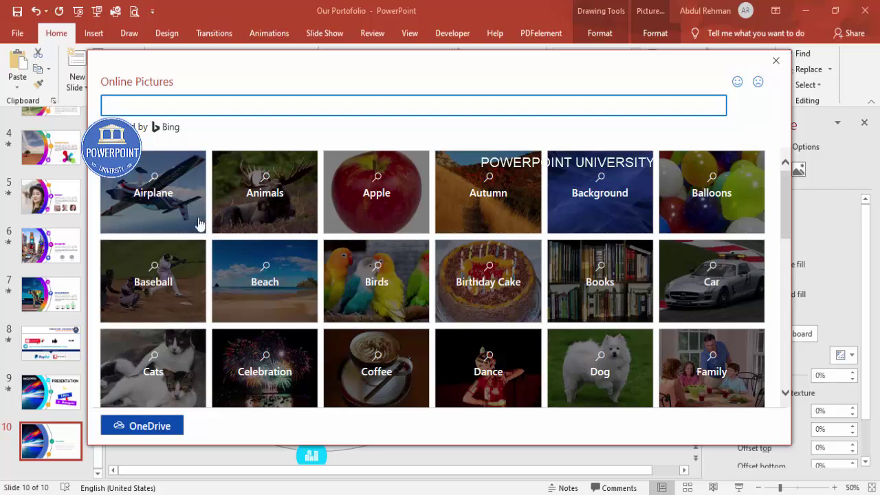
{"action": "left_click", "coordinate": [460, 218]}
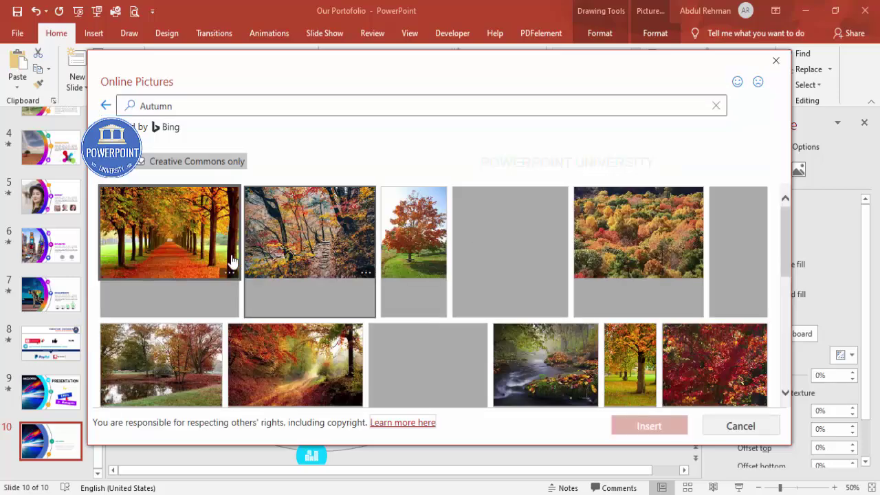
{"action": "left_click", "coordinate": [167, 241]}
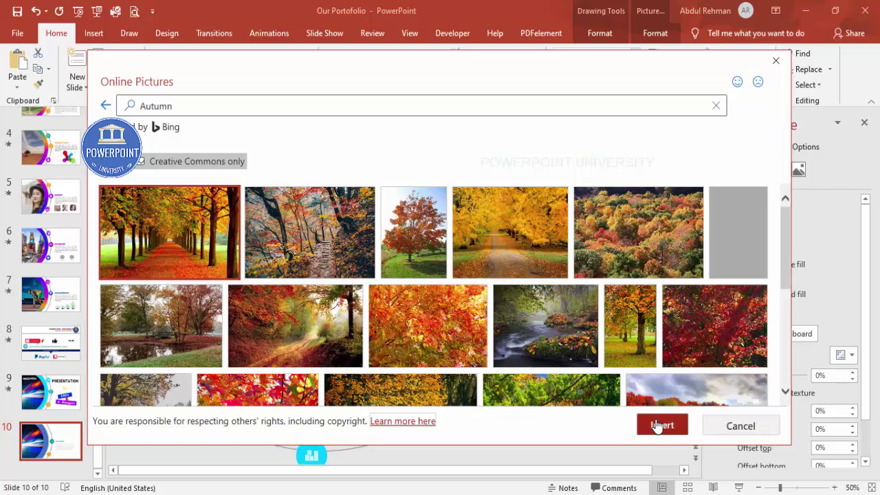
{"action": "left_click", "coordinate": [661, 426]}
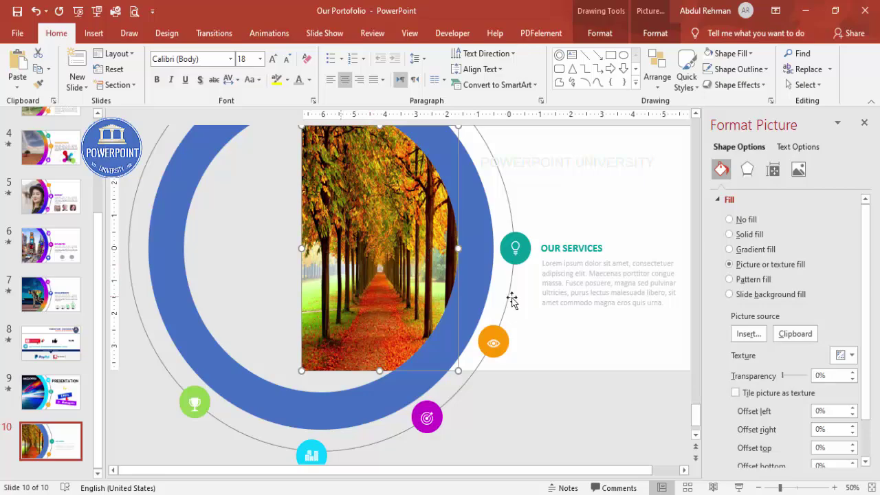
Stretch the autumn photo past the shape's left and right edges, then preview in Slide Show.
{"action": "scroll", "coordinate": [868, 386], "scroll_direction": "down", "scroll_amount": 2}
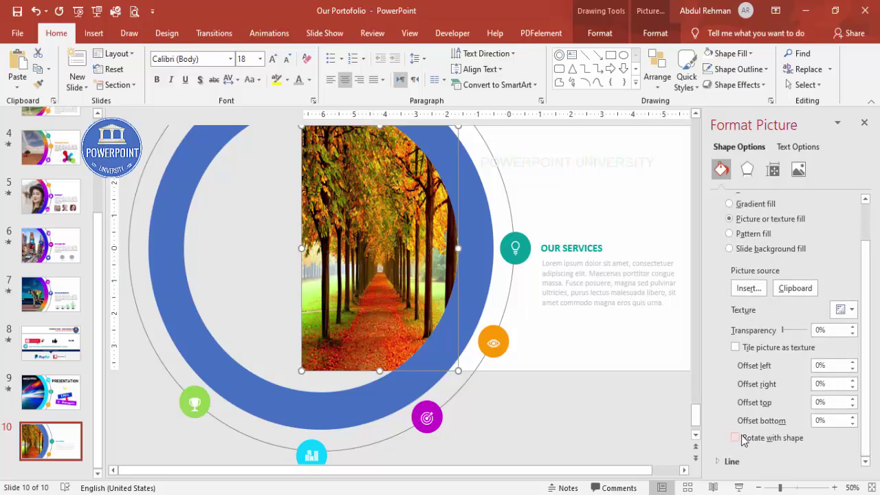
{"action": "left_click", "coordinate": [853, 380]}
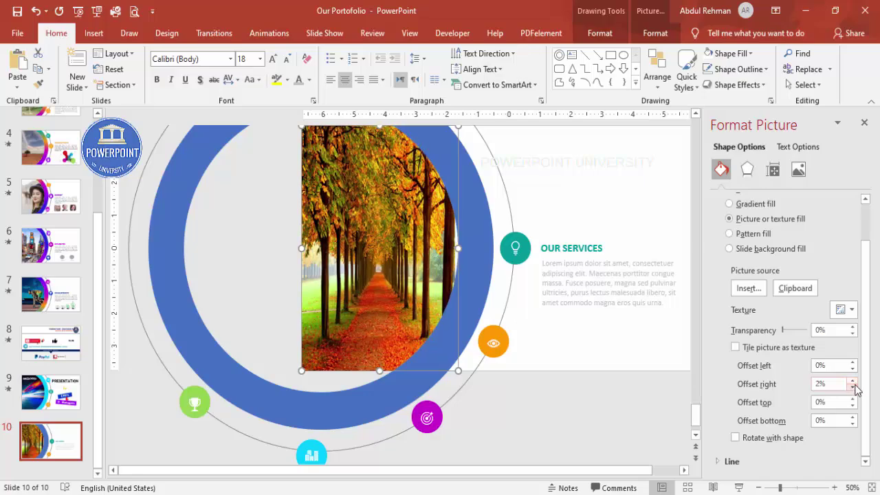
{"action": "left_click", "coordinate": [854, 388]}
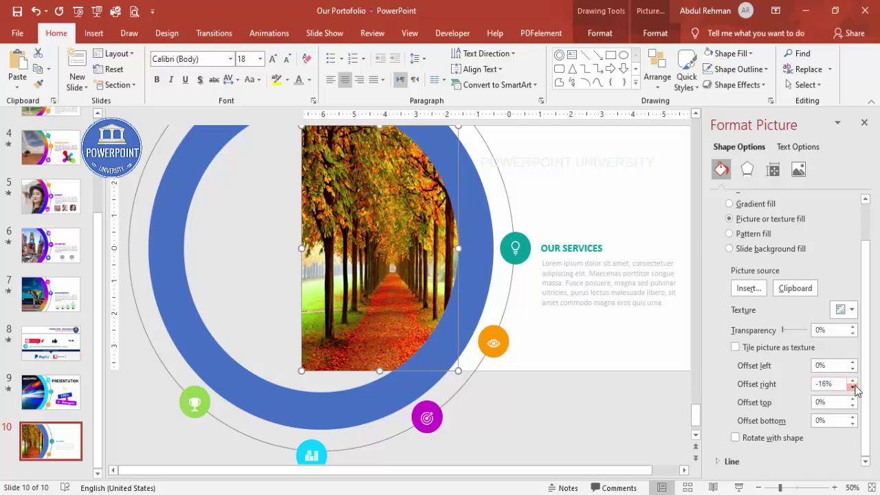
{"action": "left_click", "coordinate": [853, 370]}
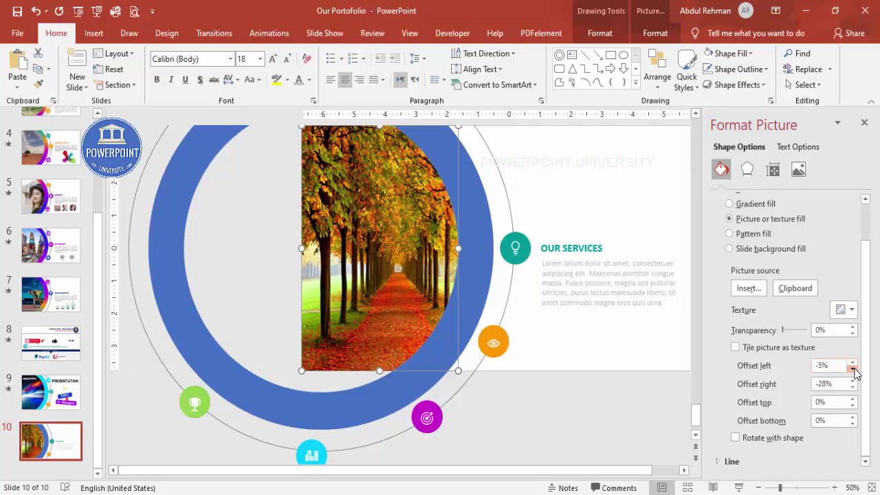
{"action": "left_click", "coordinate": [854, 370]}
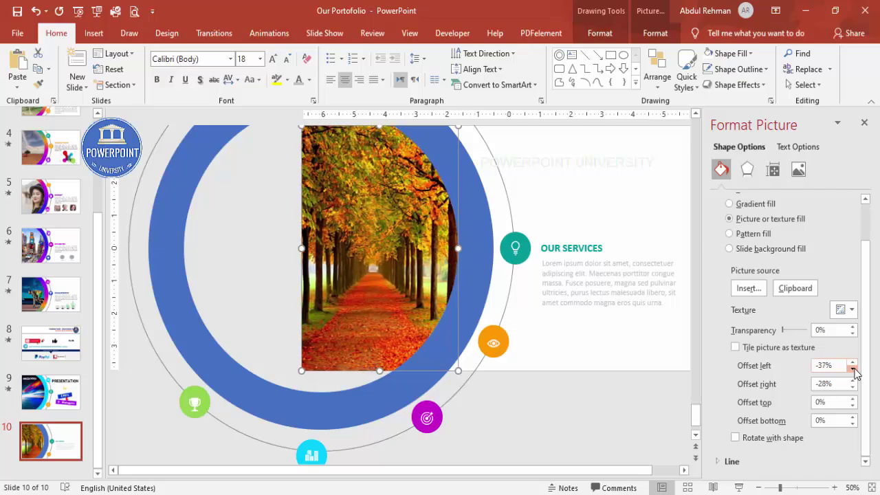
{"action": "left_click", "coordinate": [596, 404]}
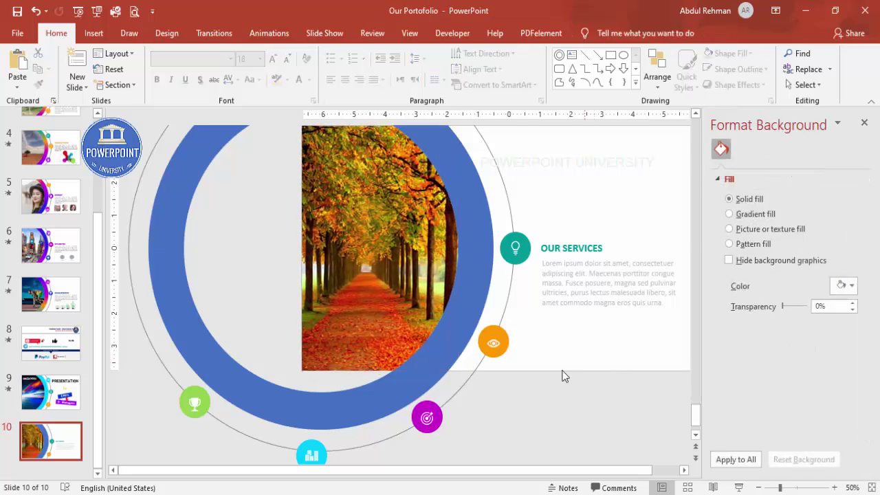
{"action": "left_click", "coordinate": [738, 488]}
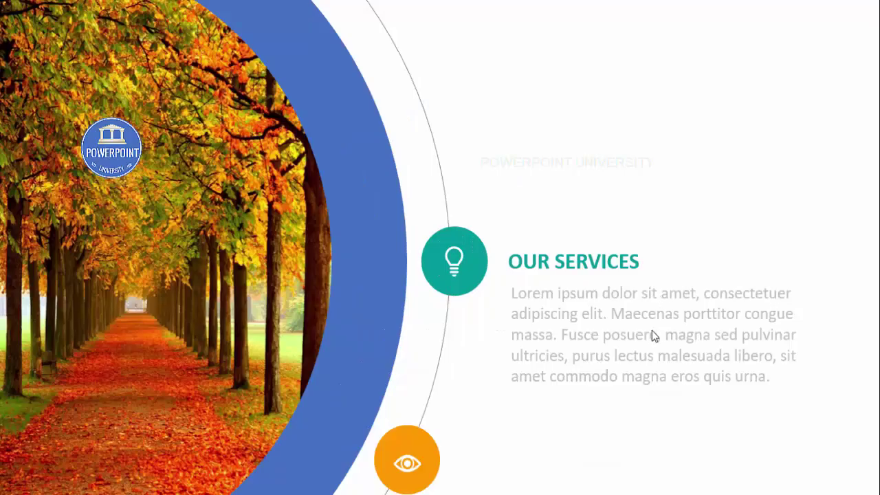
{"action": "key", "text": "Escape"}
Fine-tune the photo's fill offsets to −46% left and −28% right.
{"action": "left_click", "coordinate": [435, 264]}
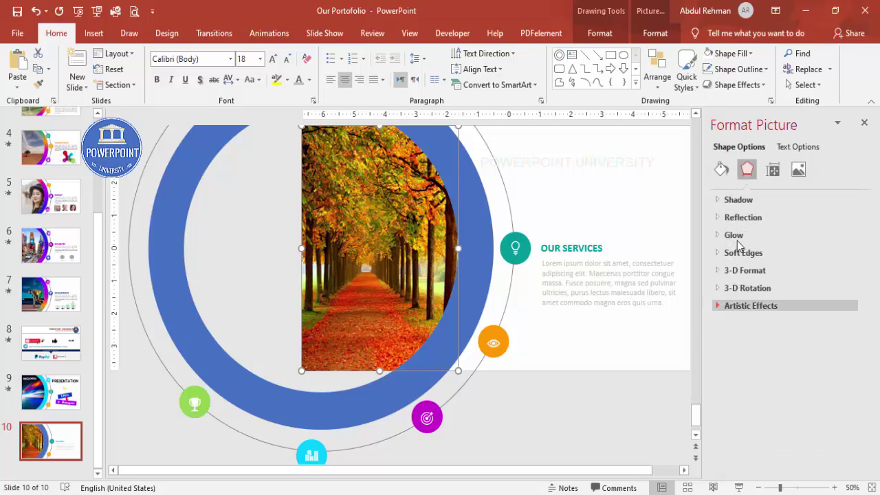
{"action": "left_click", "coordinate": [722, 169]}
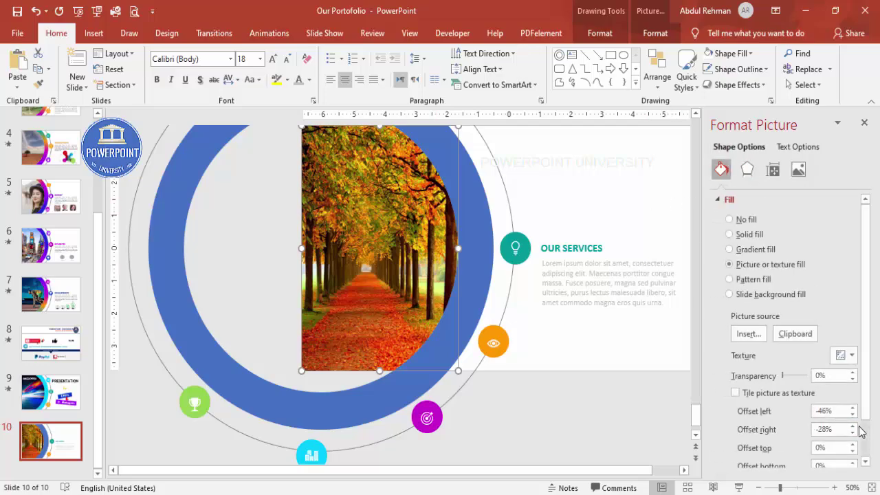
{"action": "left_click", "coordinate": [853, 427]}
{"action": "left_click", "coordinate": [853, 427]}
{"action": "left_click", "coordinate": [853, 438]}
{"action": "left_click", "coordinate": [854, 438]}
{"action": "left_click", "coordinate": [853, 438]}
{"action": "left_click", "coordinate": [564, 416]}
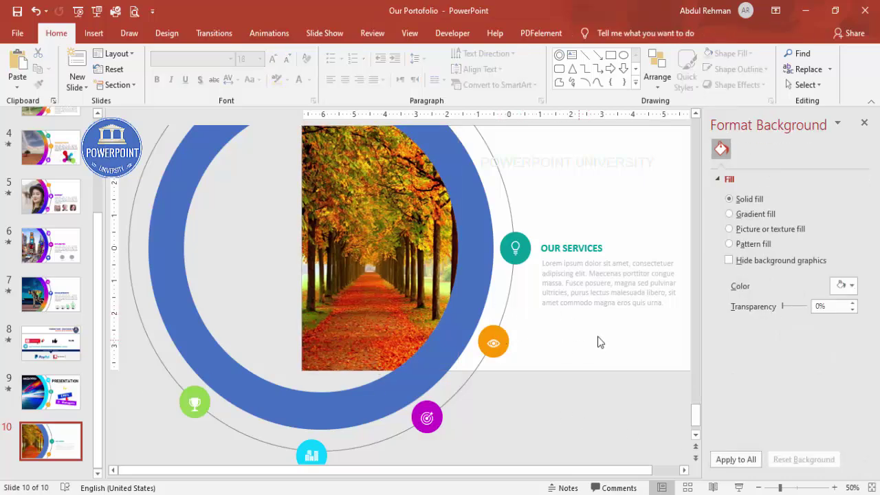
Duplicate slide 10, give the copy a Morph transition, and zoom out to 40%.
{"action": "right_click", "coordinate": [61, 438]}
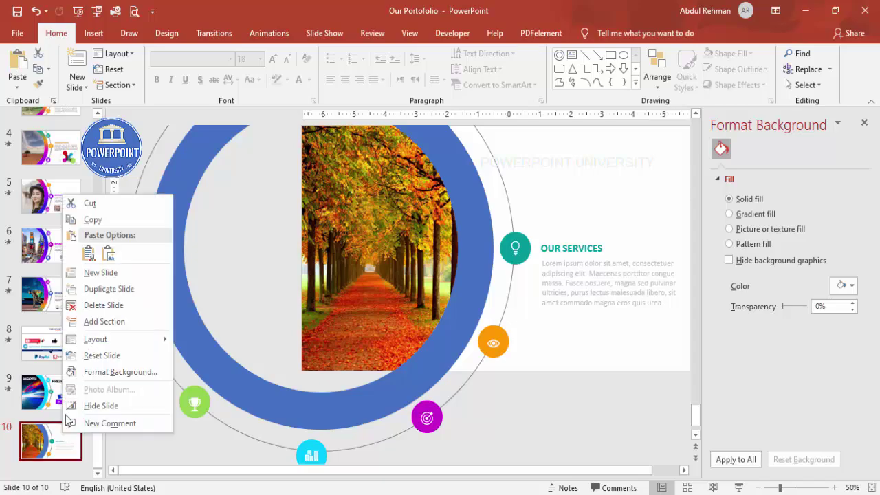
{"action": "left_click", "coordinate": [109, 289]}
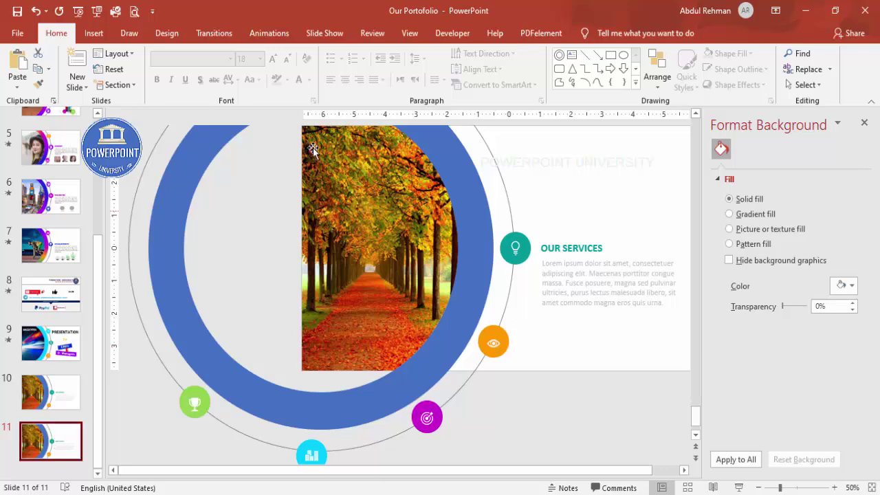
{"action": "left_click", "coordinate": [216, 36]}
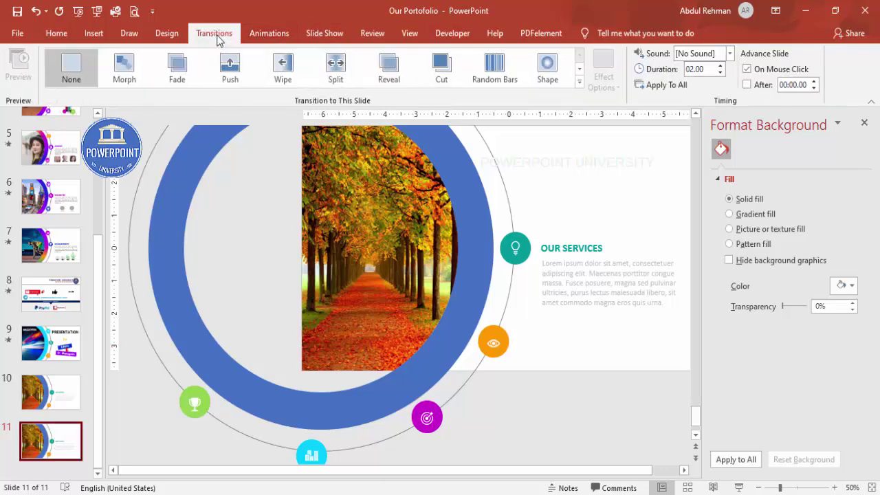
{"action": "left_click", "coordinate": [126, 72]}
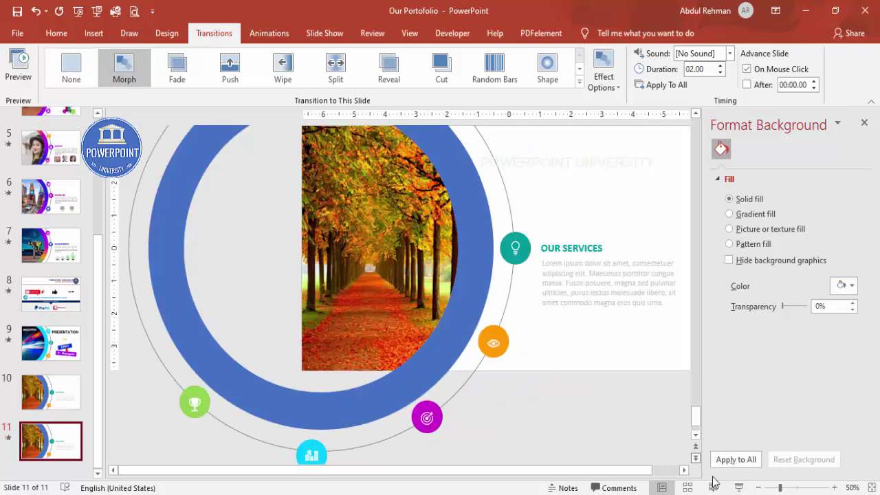
{"action": "left_click", "coordinate": [759, 487]}
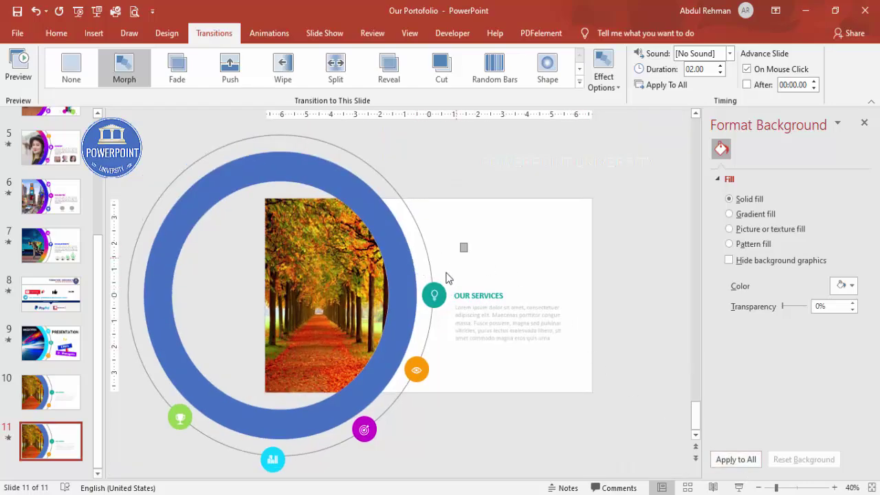
Move the teal bulb dot up the ring and the orange eye dot beside the heading.
{"action": "left_click_drag", "start_coordinate": [469, 242], "coordinate": [421, 332]}
{"action": "left_click", "coordinate": [433, 300]}
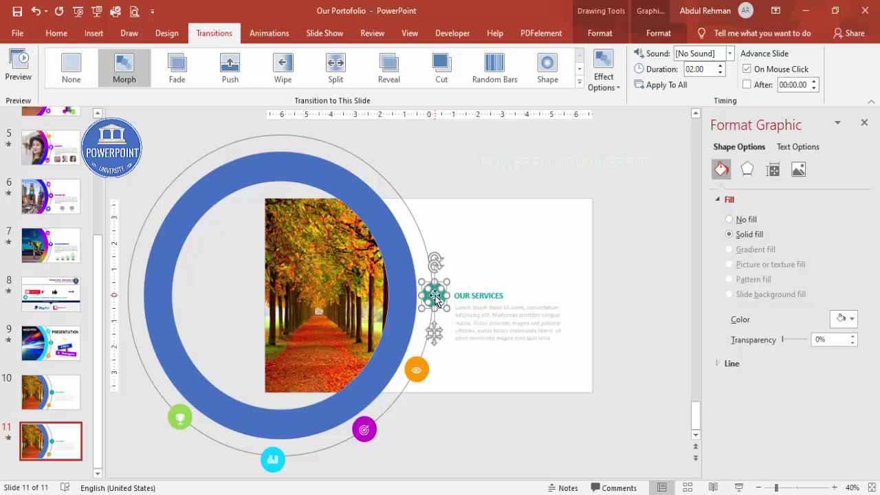
{"action": "left_click_drag", "start_coordinate": [436, 300], "coordinate": [418, 223]}
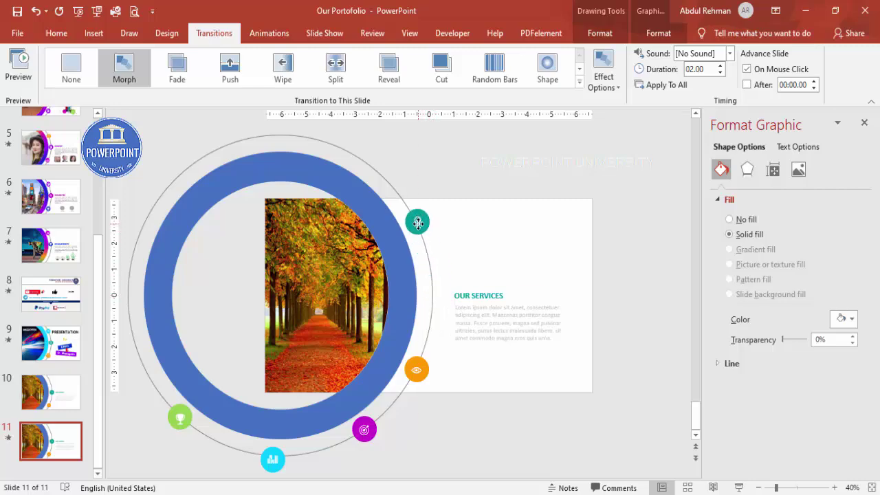
{"action": "left_click", "coordinate": [456, 428]}
{"action": "left_click_drag", "start_coordinate": [469, 427], "coordinate": [389, 326]}
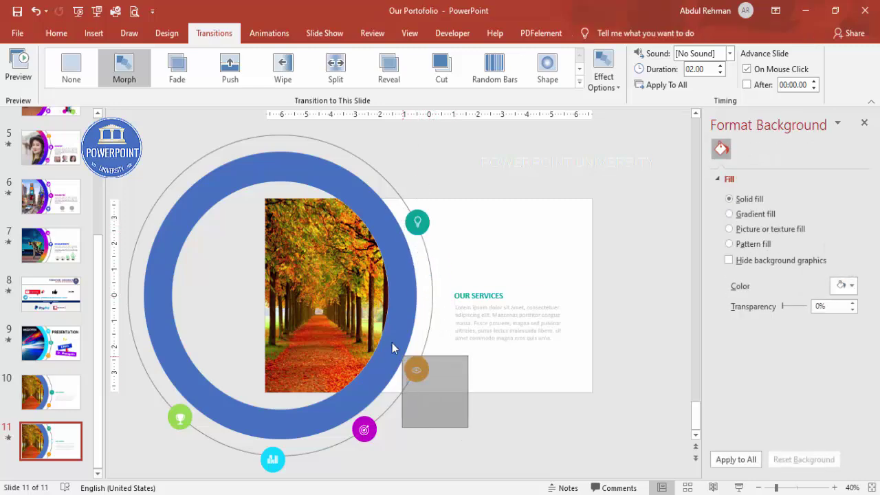
{"action": "left_click_drag", "start_coordinate": [426, 375], "coordinate": [433, 303]}
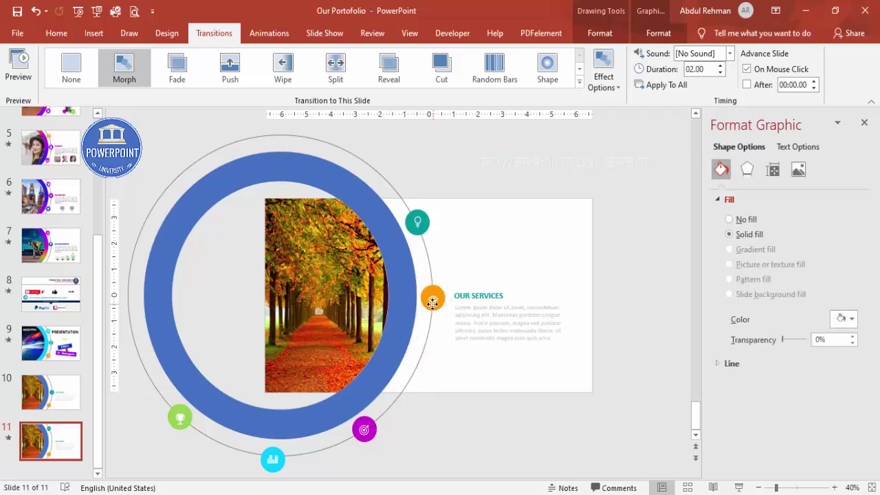
Shift the magenta and cyan dots up, moving the green trophy dot to the ring's bottom.
{"action": "left_click", "coordinate": [393, 459]}
{"action": "mouse_move", "coordinate": [398, 455]}
{"action": "left_mouse_down"}
{"action": "mouse_move", "coordinate": [342, 407]}
{"action": "mouse_move", "coordinate": [392, 401]}
{"action": "mouse_move", "coordinate": [401, 373]}
{"action": "left_mouse_up"}
{"action": "left_click", "coordinate": [354, 455]}
{"action": "mouse_move", "coordinate": [234, 435]}
{"action": "left_mouse_down"}
{"action": "mouse_move", "coordinate": [320, 479]}
{"action": "mouse_move", "coordinate": [244, 430]}
{"action": "mouse_move", "coordinate": [341, 446]}
{"action": "left_mouse_up"}
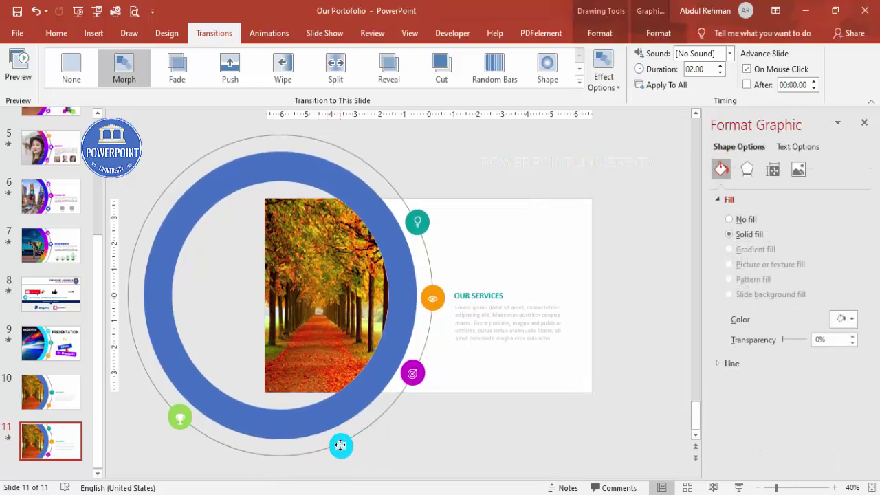
{"action": "left_click_drag", "start_coordinate": [216, 454], "coordinate": [145, 393]}
{"action": "left_click_drag", "start_coordinate": [181, 428], "coordinate": [267, 460]}
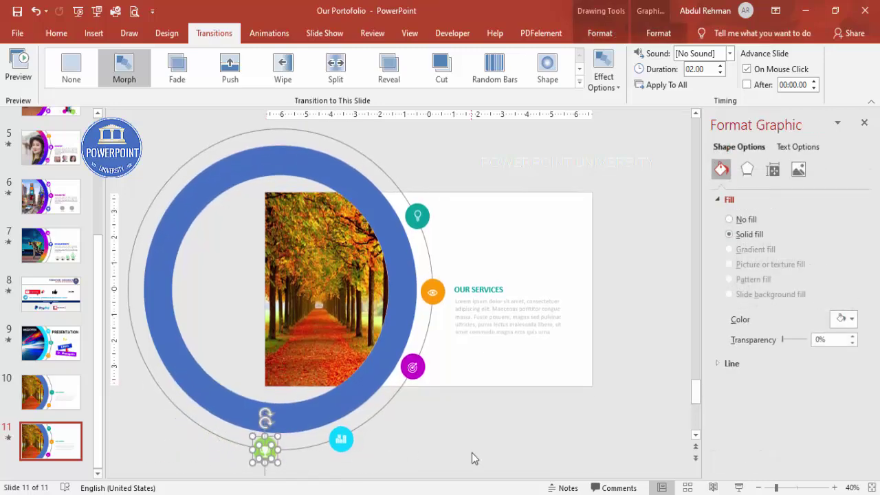
{"action": "left_click", "coordinate": [472, 454]}
{"action": "left_click", "coordinate": [471, 299]}
Replace SERVICES with VISION in the heading and set its font colour to orange.
{"action": "left_click_drag", "start_coordinate": [472, 299], "coordinate": [560, 296]}
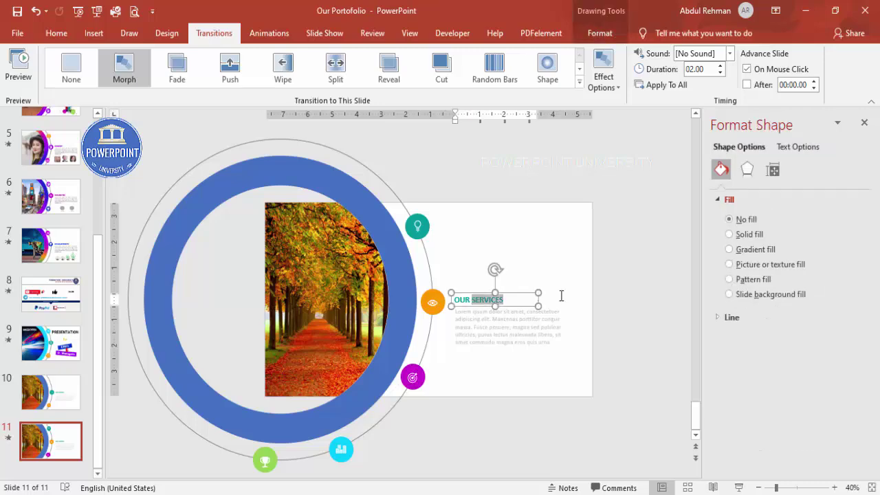
{"action": "type", "text": "V"}
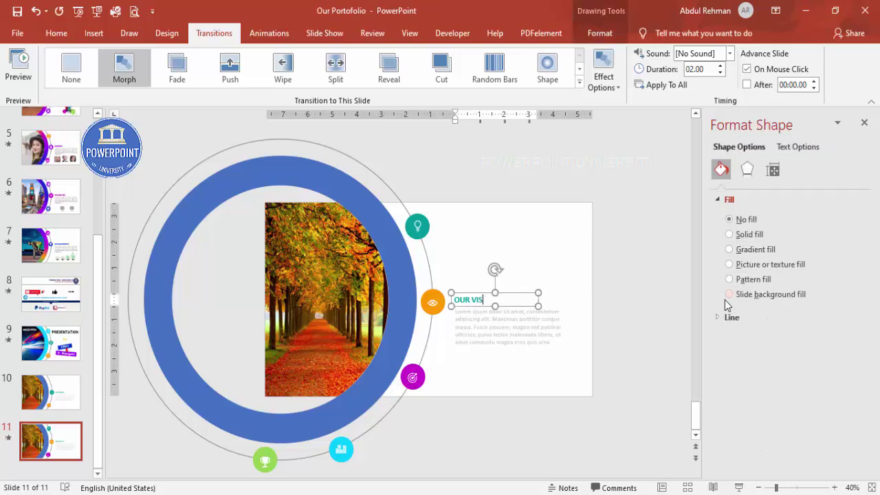
{"action": "left_click", "coordinate": [483, 297]}
{"action": "left_click", "coordinate": [52, 33]}
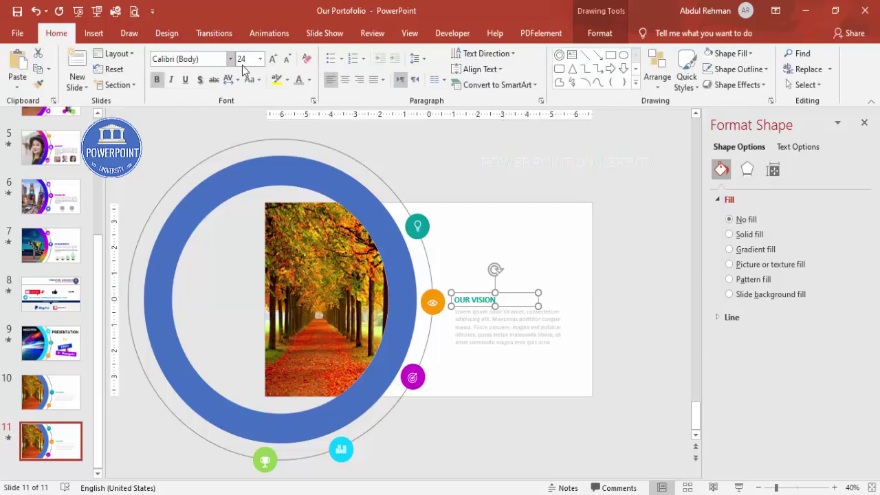
{"action": "left_click", "coordinate": [310, 80]}
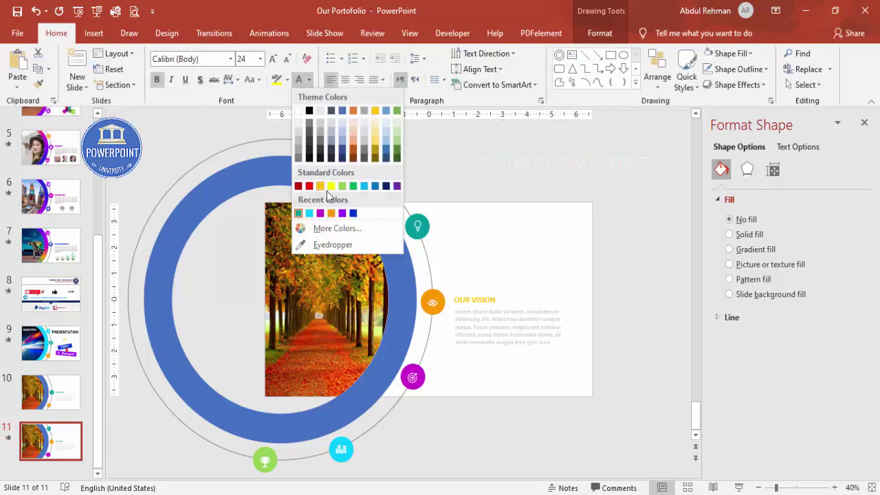
{"action": "left_click", "coordinate": [331, 214]}
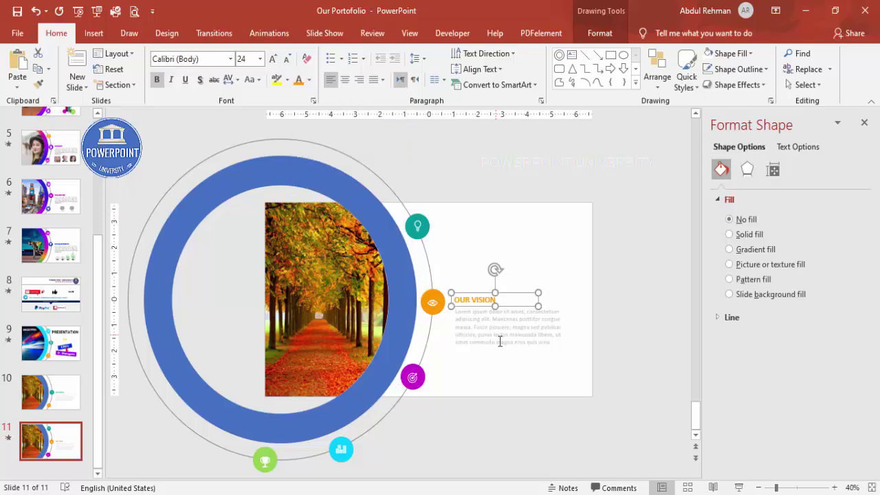
{"action": "left_click", "coordinate": [479, 353]}
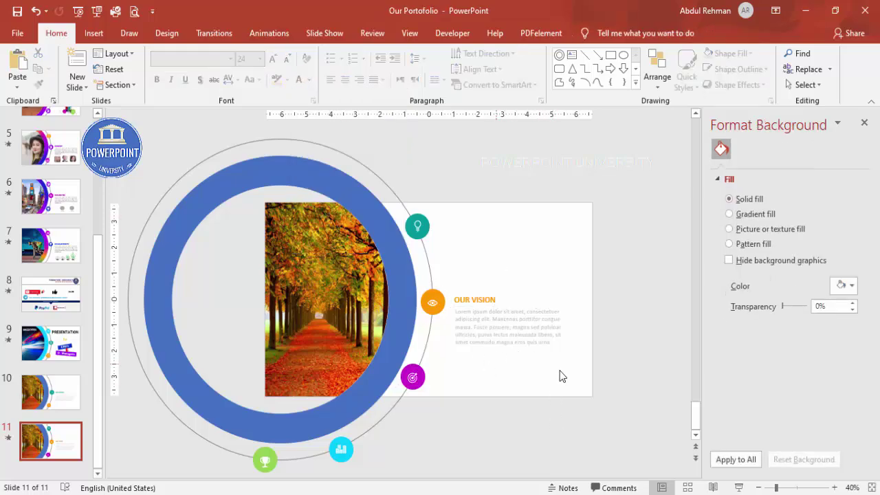
Draw a hexagon under the OUR VISION text, copy it alongside, and go to slide 10.
{"action": "left_click", "coordinate": [93, 34]}
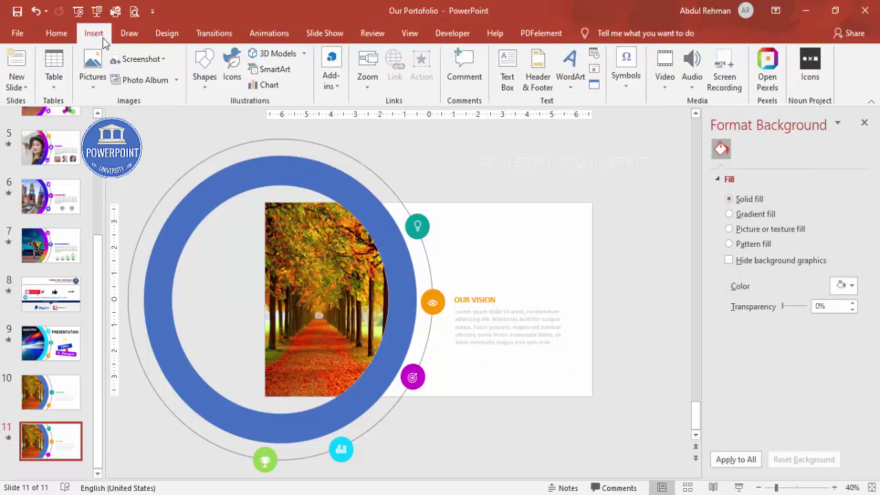
{"action": "left_click", "coordinate": [204, 75]}
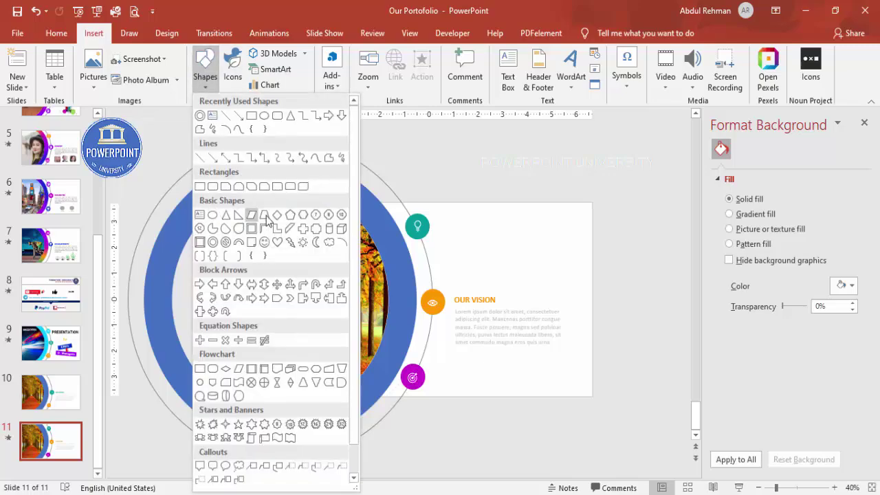
{"action": "left_click", "coordinate": [303, 216]}
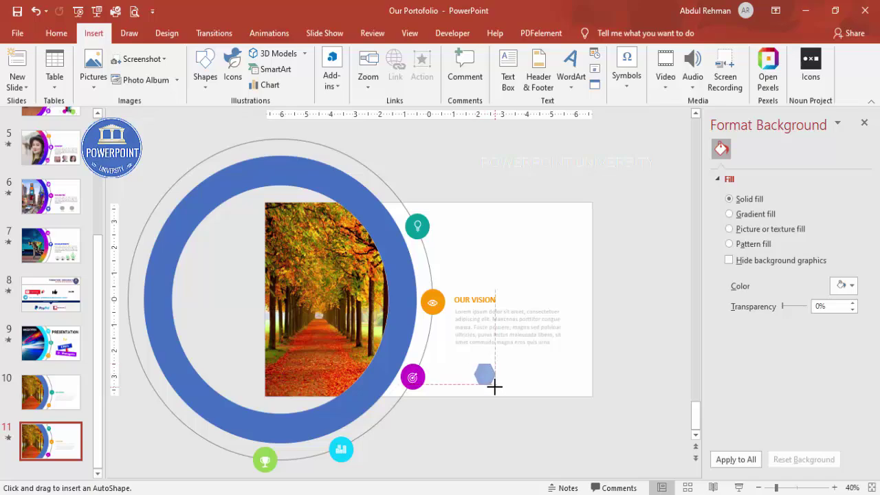
{"action": "mouse_move", "coordinate": [494, 387]}
{"action": "left_mouse_down"}
{"action": "mouse_move", "coordinate": [475, 372]}
{"action": "mouse_move", "coordinate": [524, 367]}
{"action": "left_mouse_up"}
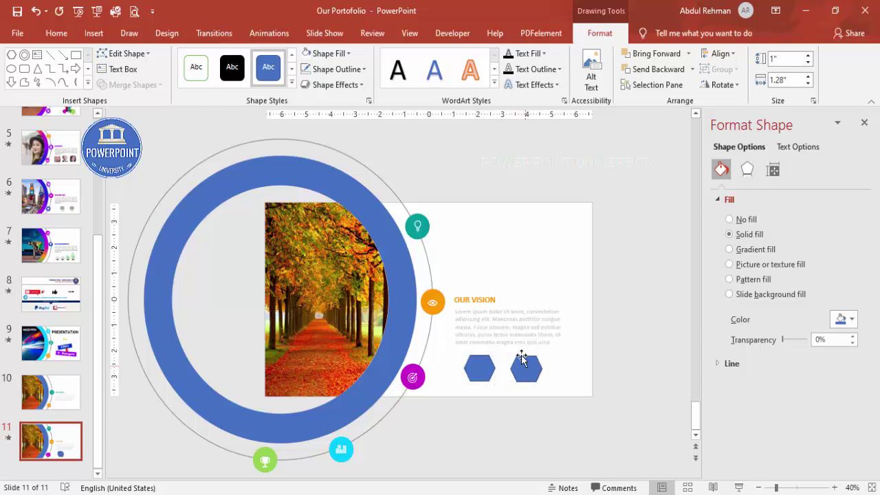
{"action": "left_click_drag", "start_coordinate": [523, 357], "coordinate": [523, 359]}
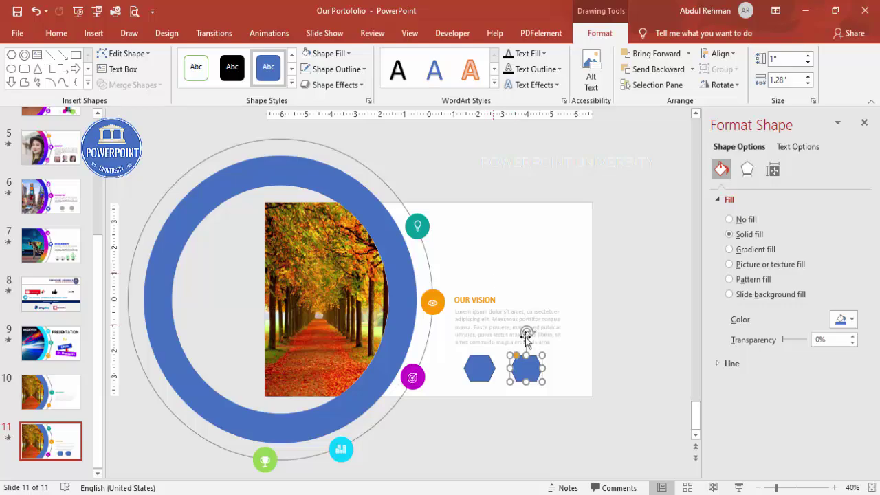
{"action": "left_click", "coordinate": [613, 357]}
{"action": "left_click", "coordinate": [42, 388]}
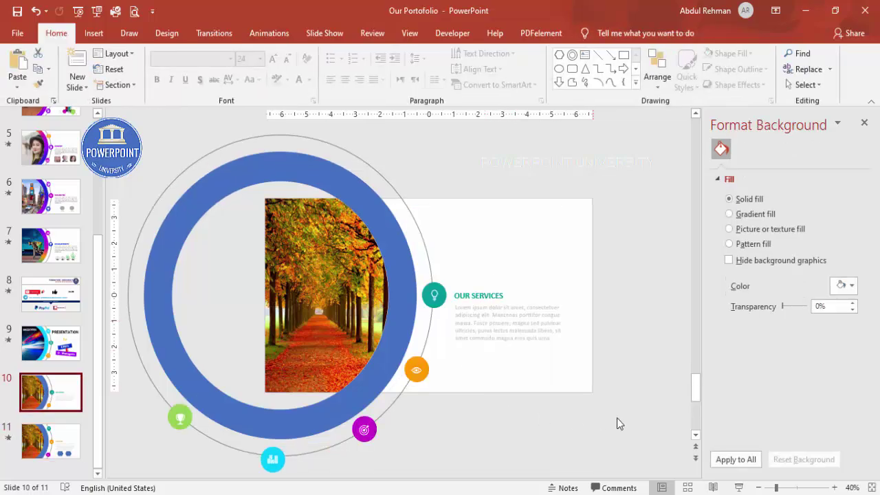
Set the slide 11 ring's shape fill from blue to Light Green.
{"action": "left_click", "coordinate": [52, 440]}
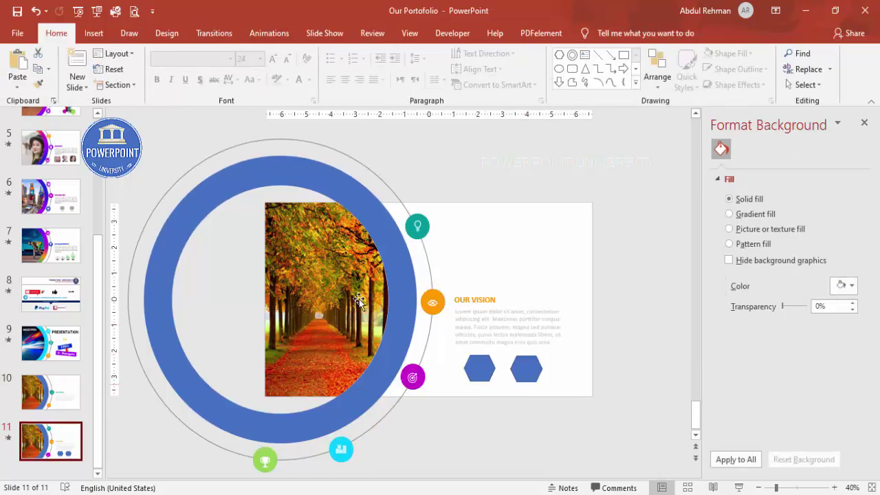
{"action": "left_click", "coordinate": [374, 199]}
{"action": "left_click", "coordinate": [599, 33]}
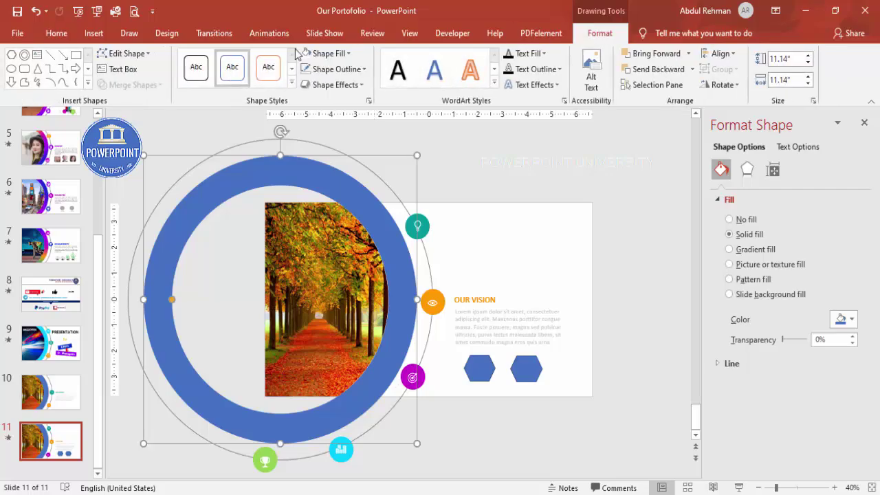
{"action": "left_click", "coordinate": [324, 54]}
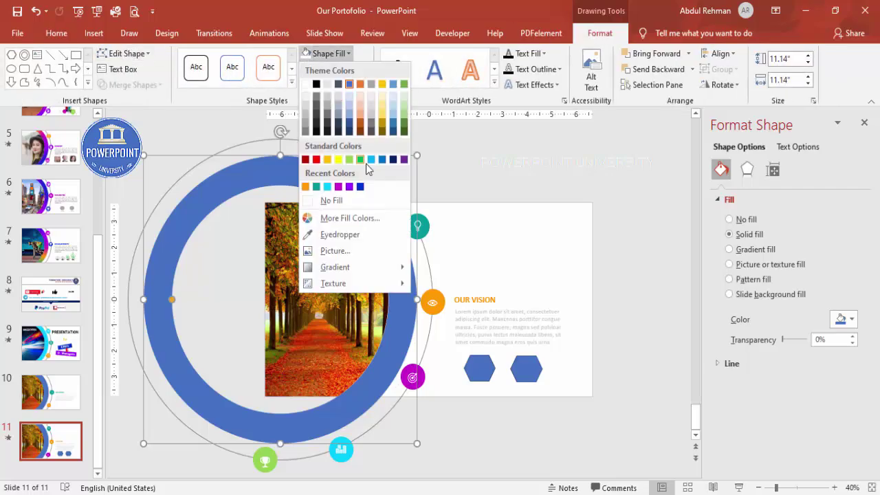
{"action": "left_click", "coordinate": [351, 160]}
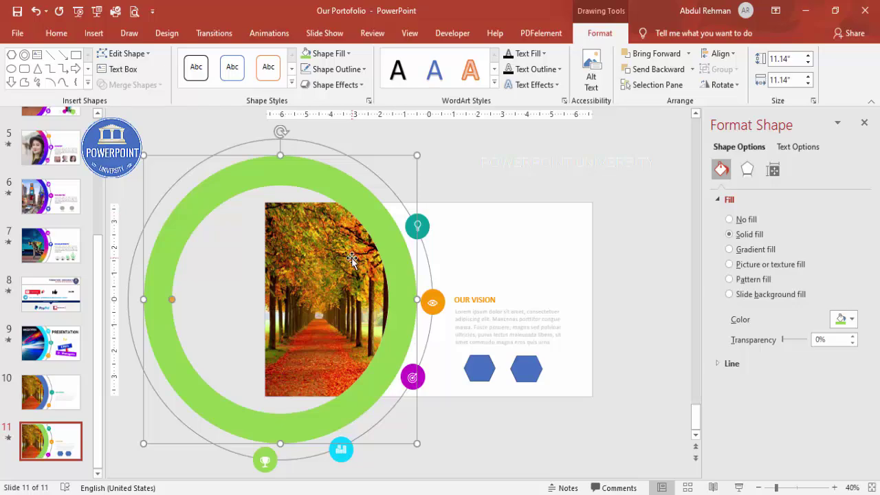
{"action": "left_click", "coordinate": [337, 68]}
{"action": "left_click", "coordinate": [329, 54]}
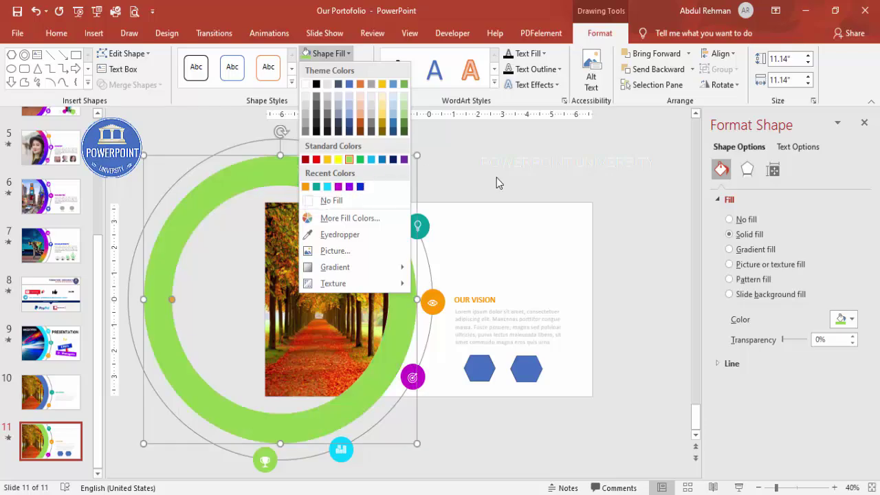
{"action": "key", "text": "Escape"}
{"action": "left_click", "coordinate": [320, 253]}
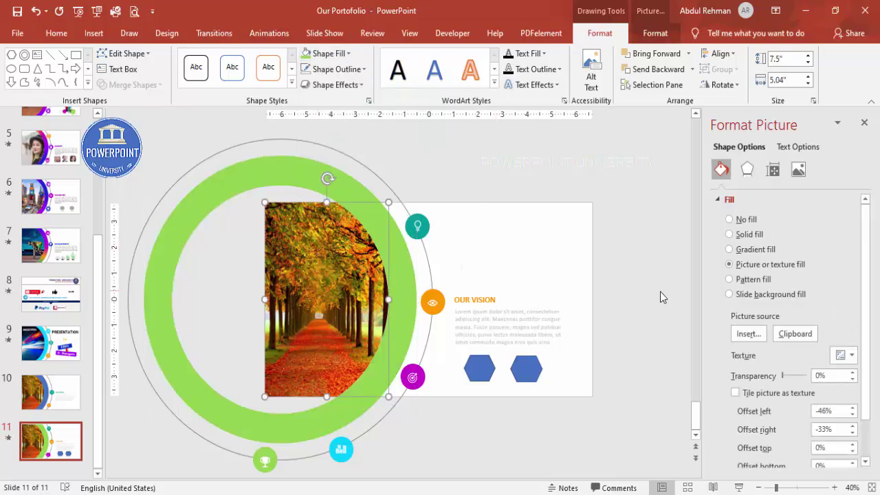
Swap the photo fill for the sunset image from online Background pictures, then go to slide 10.
{"action": "left_click", "coordinate": [741, 331]}
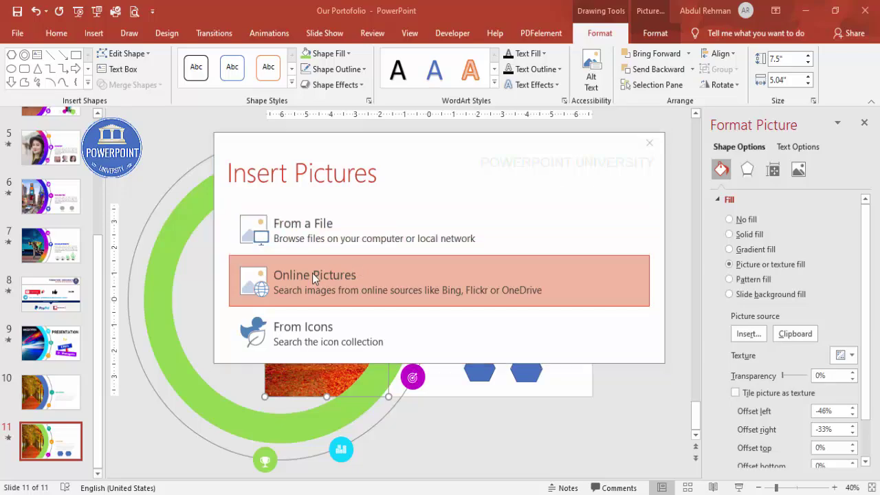
{"action": "left_click", "coordinate": [313, 275]}
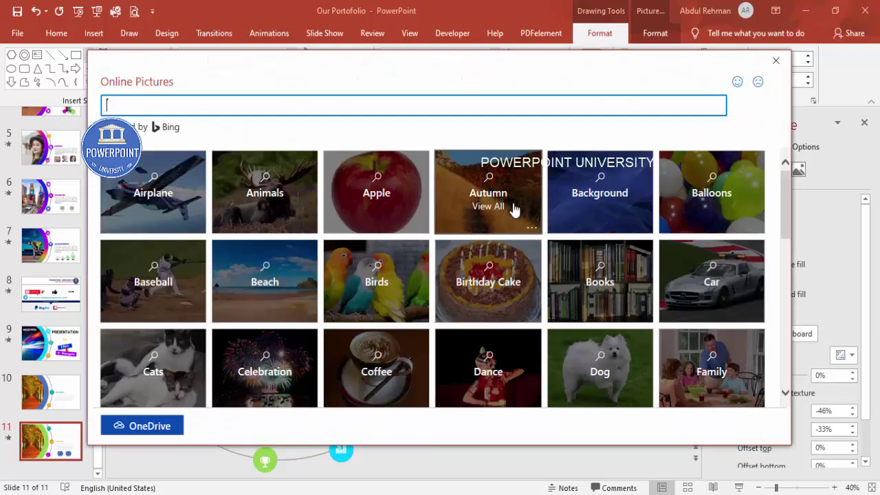
{"action": "left_click", "coordinate": [567, 210]}
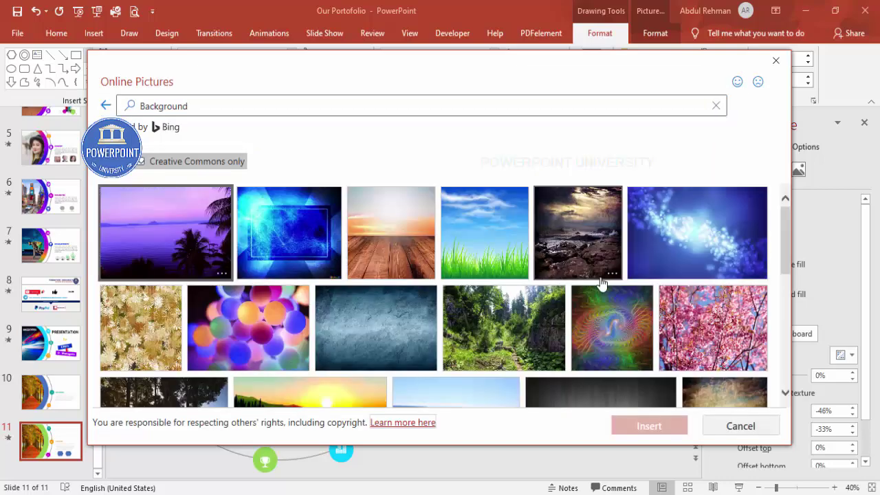
{"action": "scroll", "coordinate": [592, 316], "scroll_direction": "down", "scroll_amount": 3}
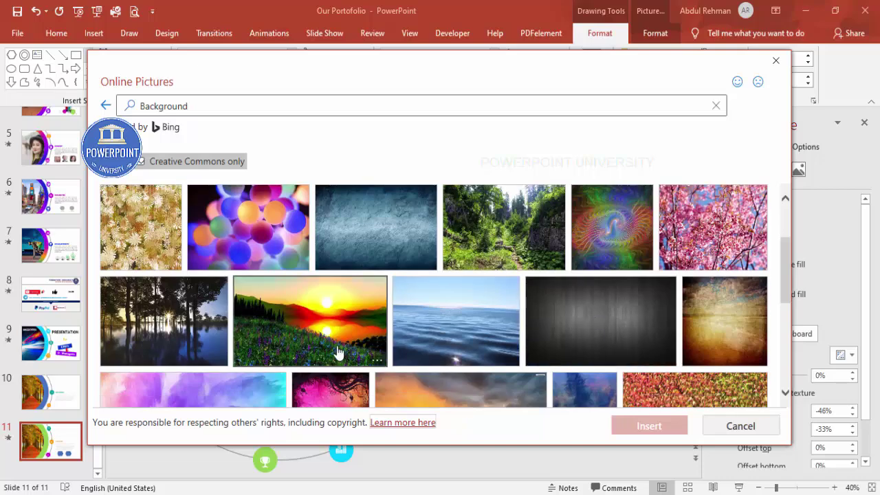
{"action": "left_click", "coordinate": [291, 330]}
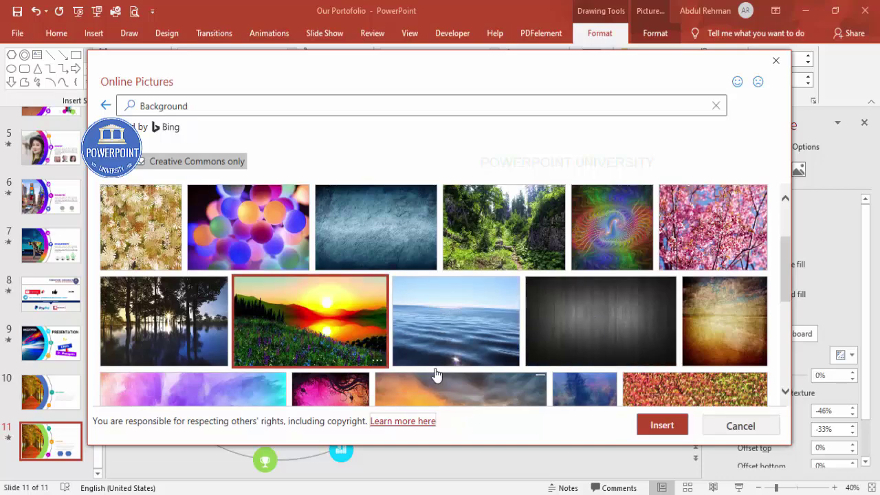
{"action": "left_click", "coordinate": [661, 427]}
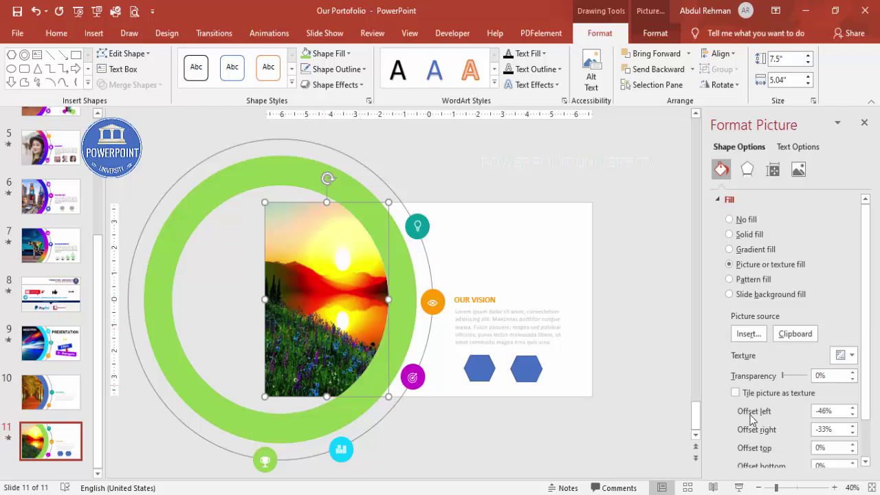
{"action": "left_click", "coordinate": [70, 379]}
Preview the morph from slide 10's autumn Our Services to the sunset Our Vision slide, then end the show.
{"action": "left_click", "coordinate": [739, 488]}
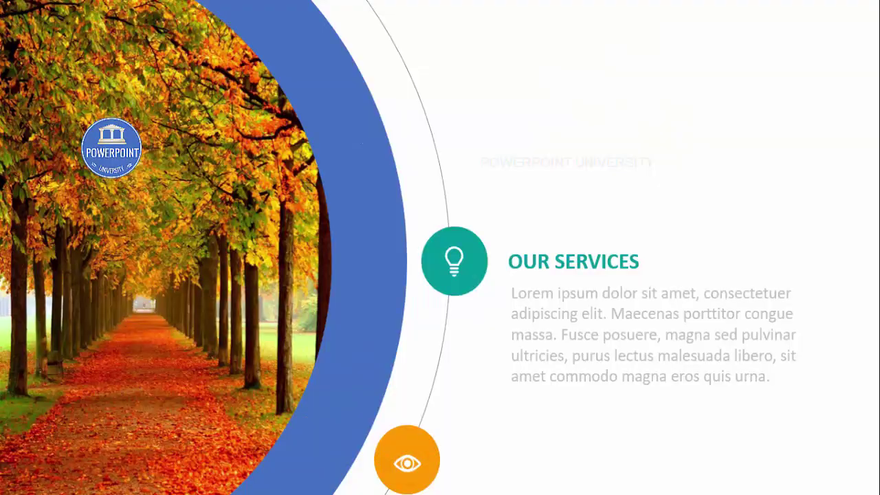
{"action": "left_click", "coordinate": [486, 305]}
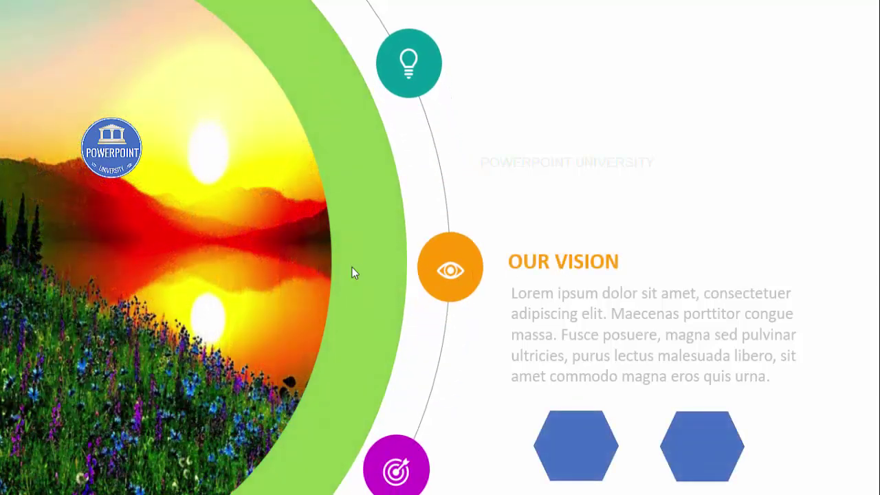
{"action": "key", "text": "Escape"}
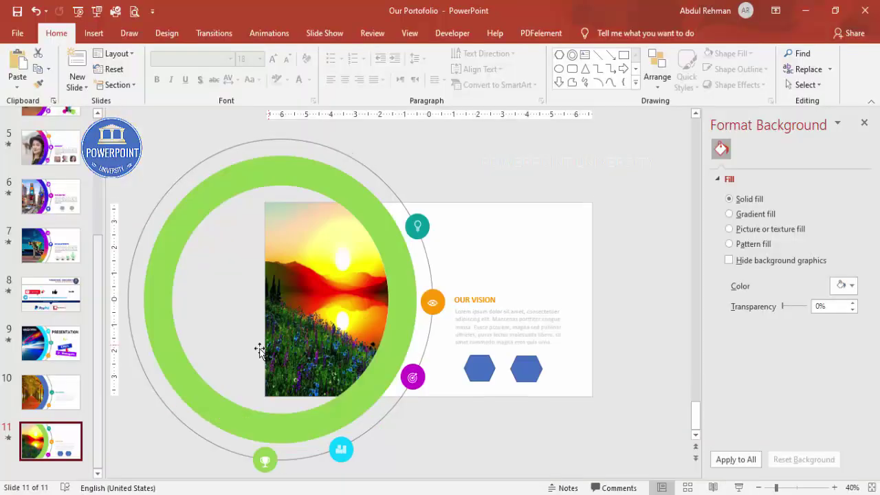
Duplicate slide 11, then move the lightbulb, eye and magenta target icons up the ring.
{"action": "right_click", "coordinate": [53, 450]}
{"action": "left_click", "coordinate": [104, 300]}
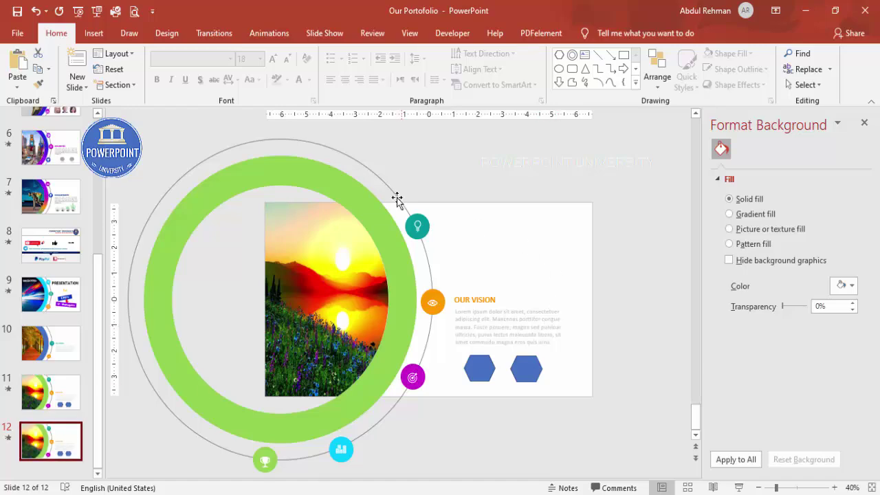
{"action": "left_click", "coordinate": [417, 227]}
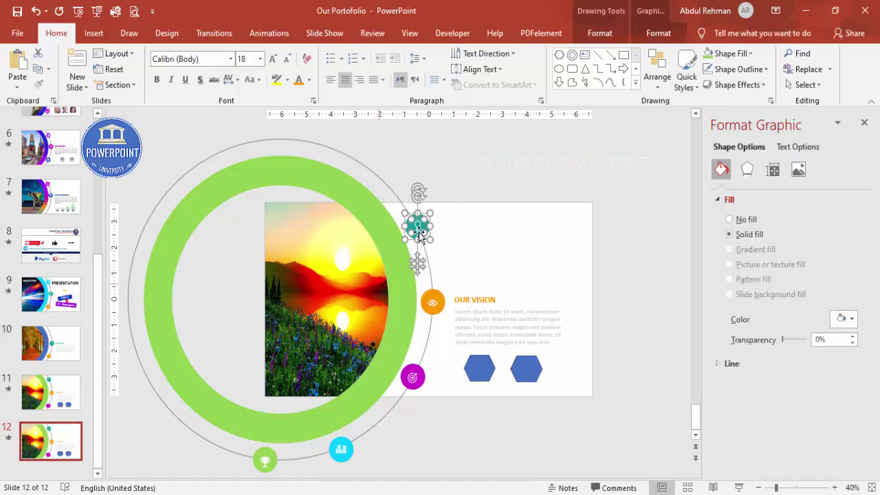
{"action": "left_click_drag", "start_coordinate": [407, 208], "coordinate": [358, 165]}
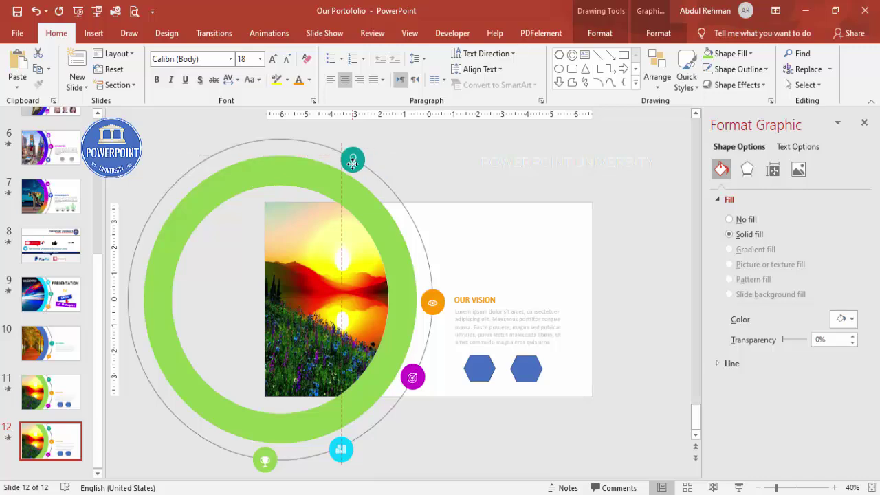
{"action": "left_click", "coordinate": [475, 248]}
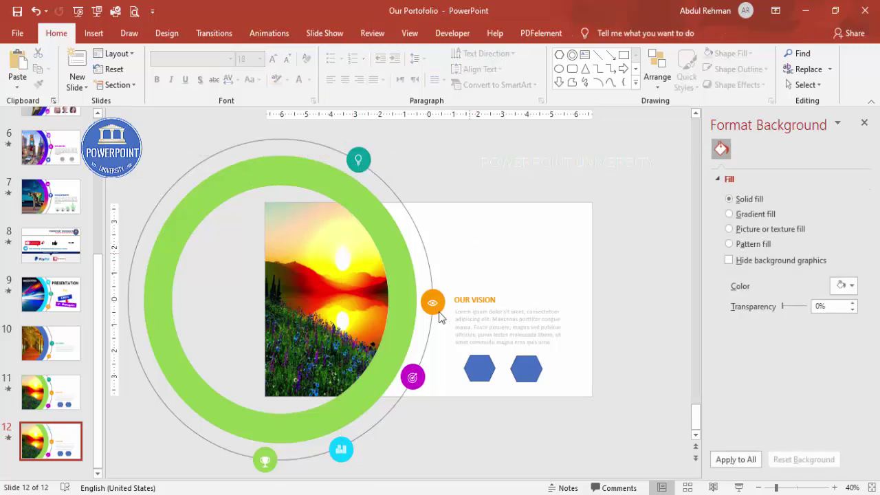
{"action": "mouse_move", "coordinate": [433, 300]}
{"action": "left_mouse_down"}
{"action": "mouse_move", "coordinate": [426, 329]}
{"action": "mouse_move", "coordinate": [412, 221]}
{"action": "mouse_move", "coordinate": [417, 231]}
{"action": "left_mouse_up"}
{"action": "left_click", "coordinate": [468, 412]}
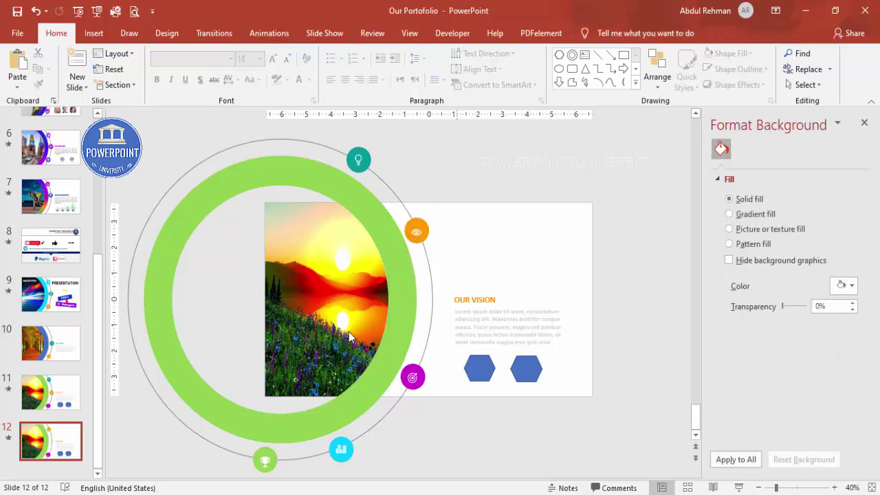
{"action": "left_click_drag", "start_coordinate": [412, 377], "coordinate": [461, 403]}
{"action": "left_click_drag", "start_coordinate": [413, 377], "coordinate": [428, 307]}
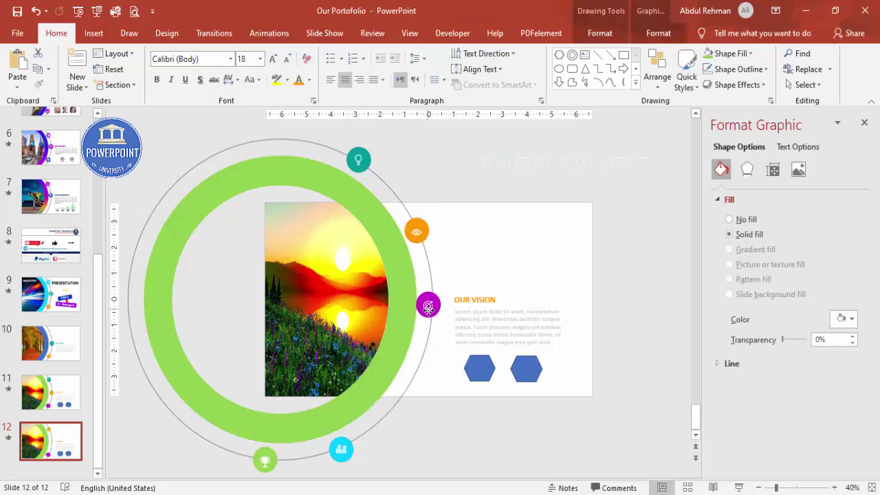
{"action": "left_click", "coordinate": [430, 307]}
Change the heading from OUR VISION to OUR CLIENTS.
{"action": "left_click", "coordinate": [472, 303]}
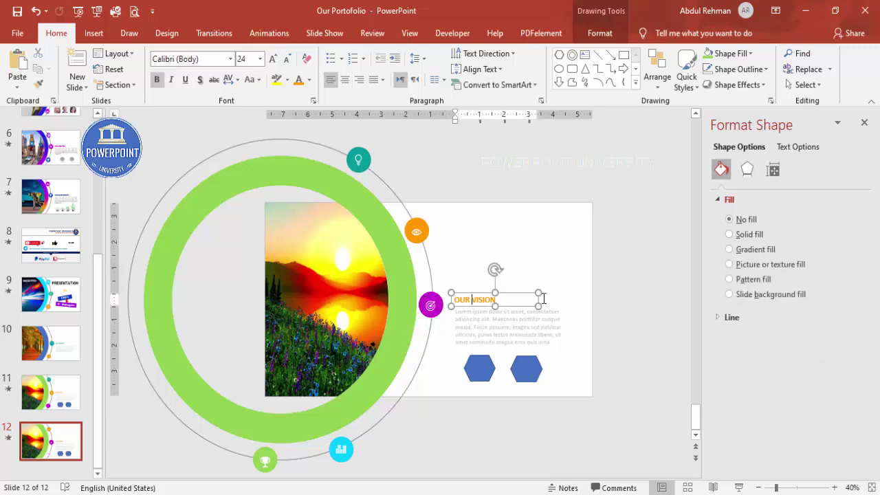
{"action": "left_click_drag", "start_coordinate": [472, 303], "coordinate": [544, 298]}
{"action": "type", "text": "SER"}
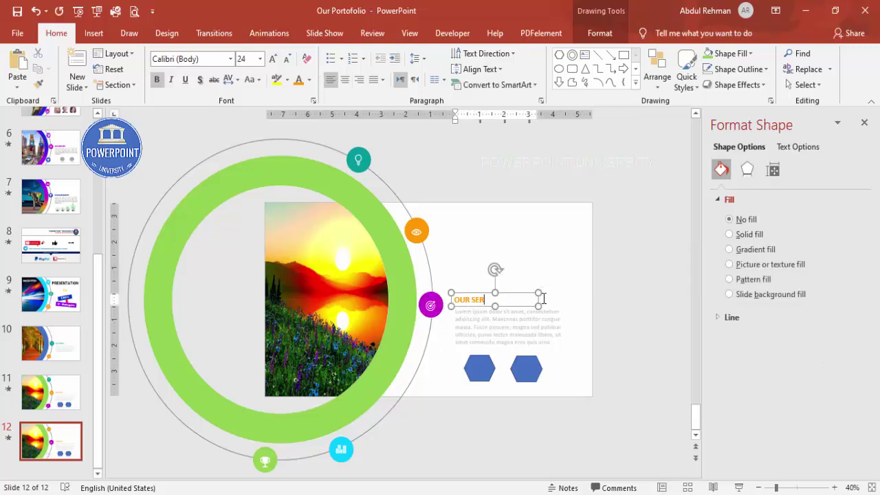
{"action": "key", "text": "BackSpace"}
{"action": "key", "text": "BackSpace"}
{"action": "key", "text": "BackSpace"}
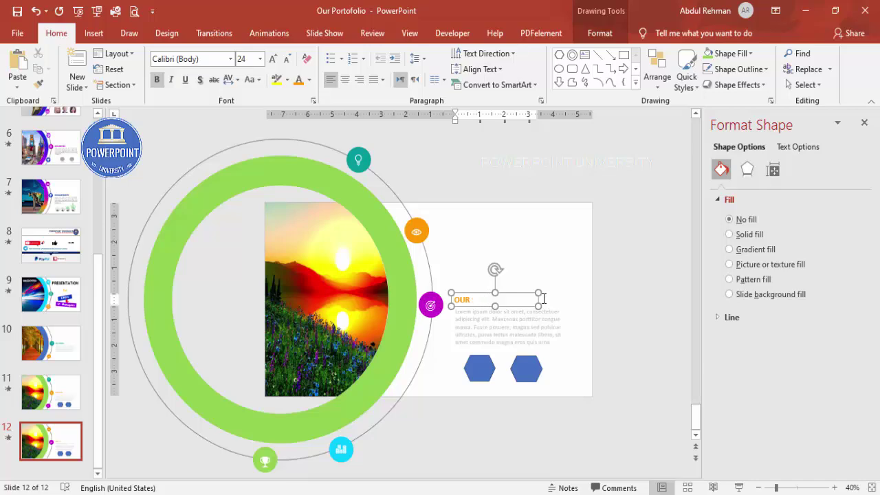
{"action": "type", "text": " CLIENTS"}
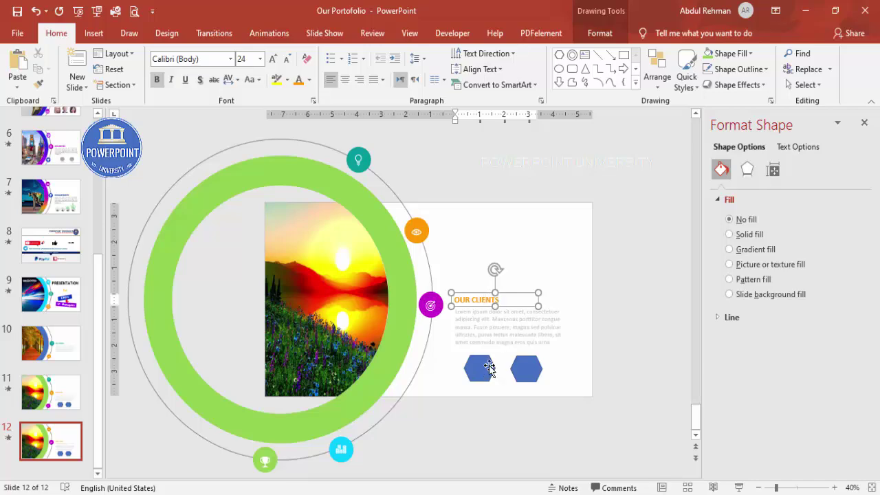
Delete both hexagons from the slide.
{"action": "left_click", "coordinate": [488, 368]}
{"action": "left_click", "coordinate": [526, 369], "text": "shift"}
{"action": "key", "text": "Delete"}
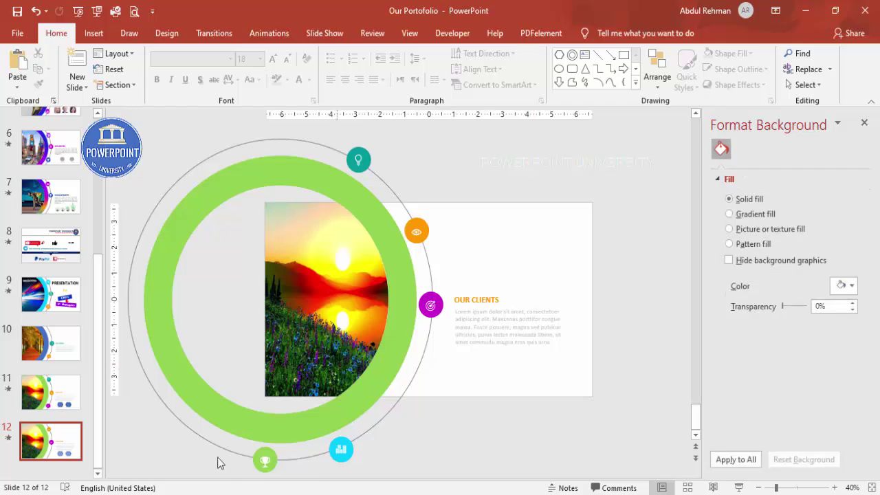
Move the cyan chart icon to the ring's right side and the trophy icon up the circle.
{"action": "mouse_move", "coordinate": [387, 480]}
{"action": "left_mouse_down"}
{"action": "mouse_move", "coordinate": [387, 402]}
{"action": "mouse_move", "coordinate": [387, 480]}
{"action": "left_mouse_up"}
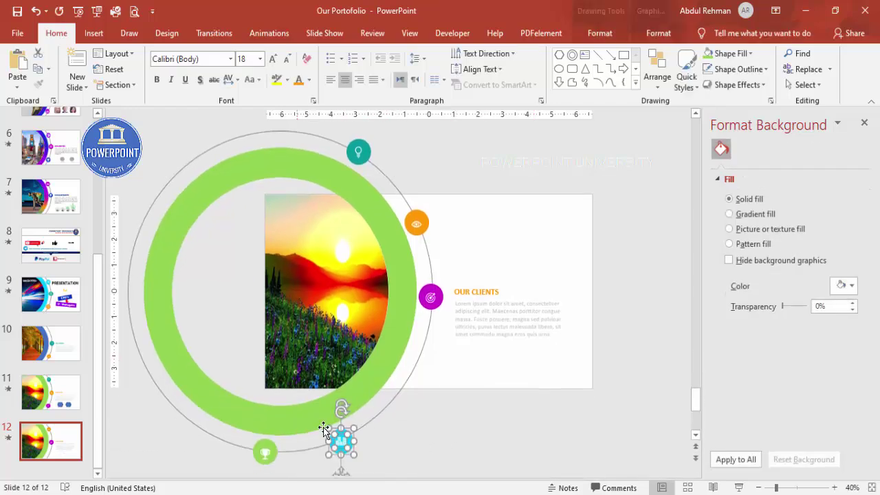
{"action": "left_click_drag", "start_coordinate": [343, 446], "coordinate": [415, 377]}
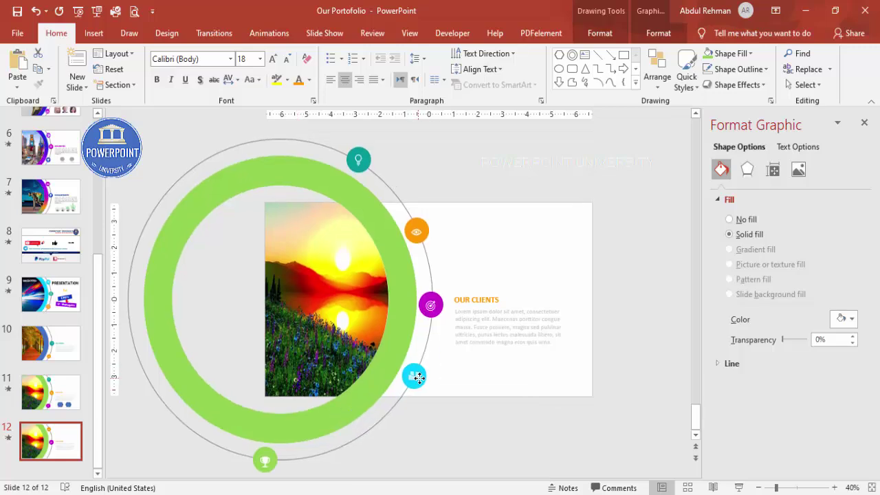
{"action": "left_click", "coordinate": [350, 471]}
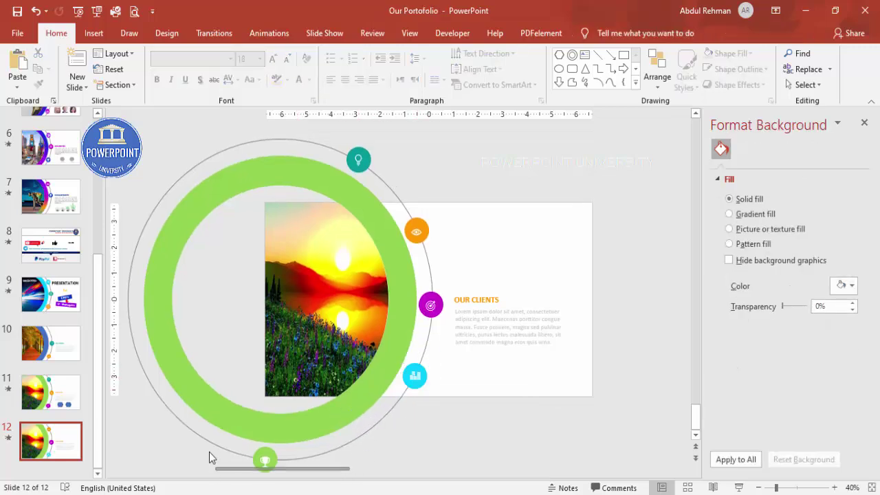
{"action": "left_click", "coordinate": [265, 459]}
{"action": "left_click", "coordinate": [301, 466]}
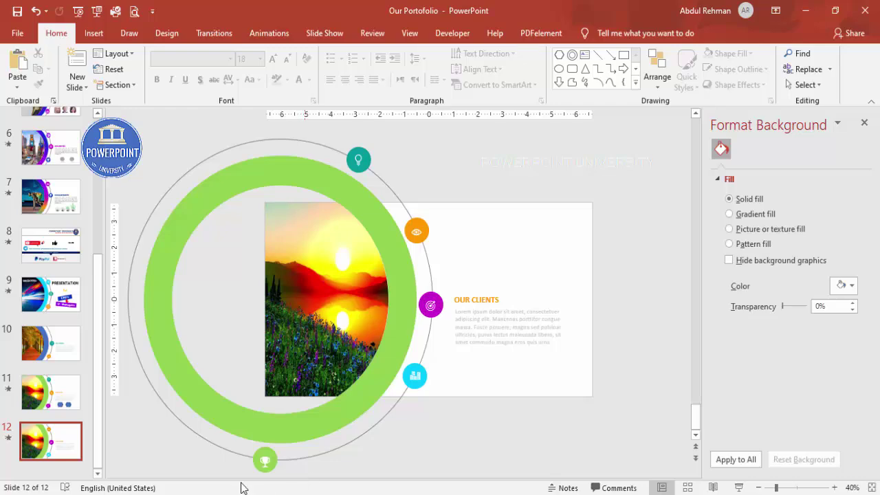
{"action": "left_click_drag", "start_coordinate": [308, 476], "coordinate": [197, 435]}
{"action": "left_click_drag", "start_coordinate": [265, 459], "coordinate": [368, 434]}
Fill slide 12's sunset picture with a purple sunburst from the online Background images, then go to slide 10.
{"action": "left_click", "coordinate": [327, 302]}
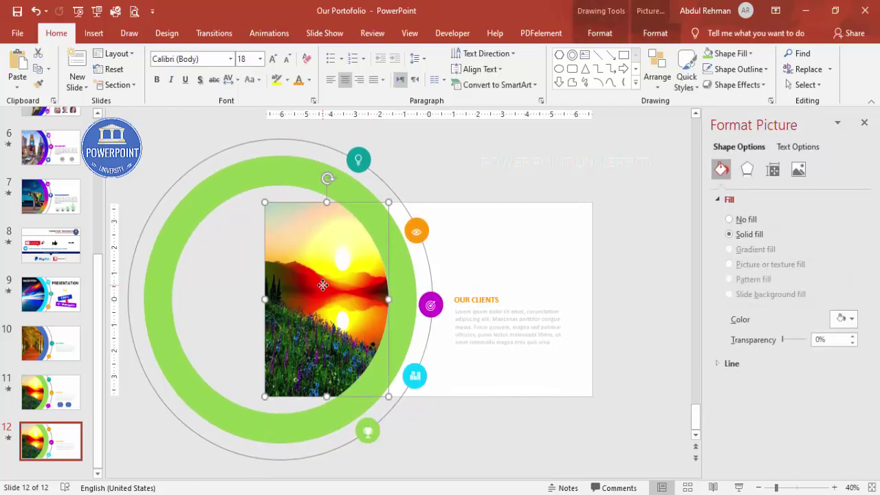
{"action": "left_click", "coordinate": [770, 264]}
{"action": "left_click", "coordinate": [749, 335]}
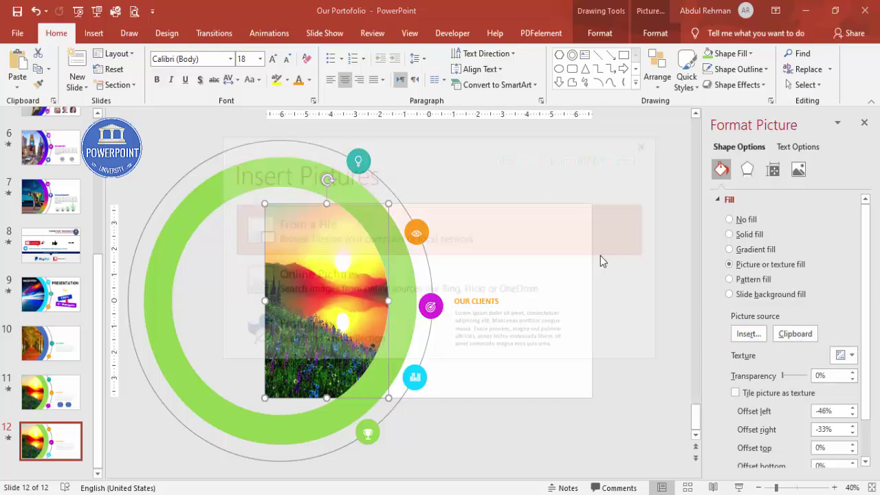
{"action": "left_click", "coordinate": [337, 277]}
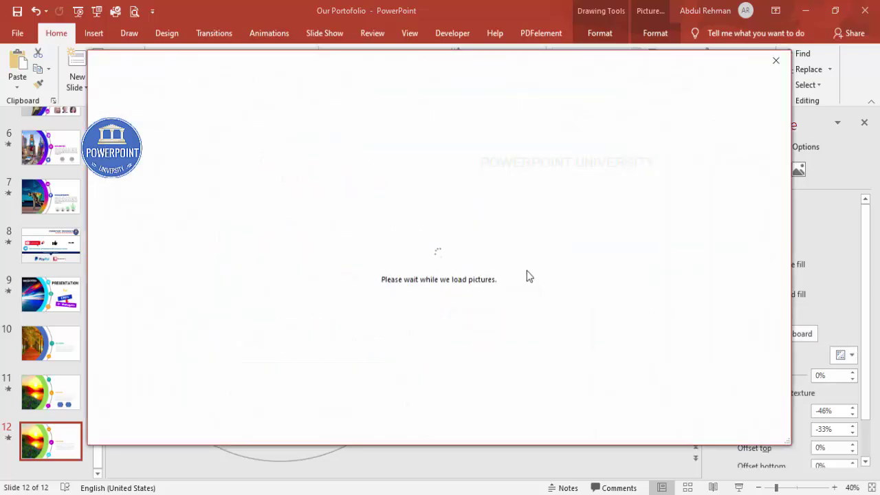
{"action": "mouse_move", "coordinate": [599, 192]}
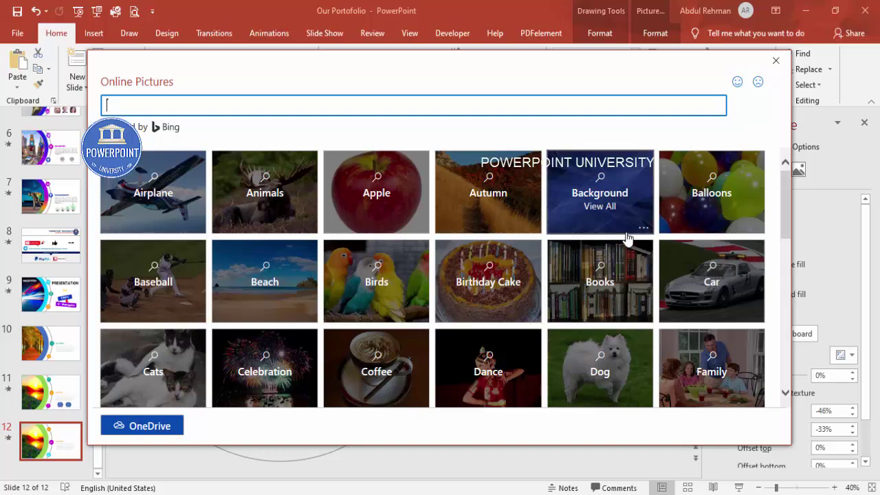
{"action": "left_click", "coordinate": [614, 209]}
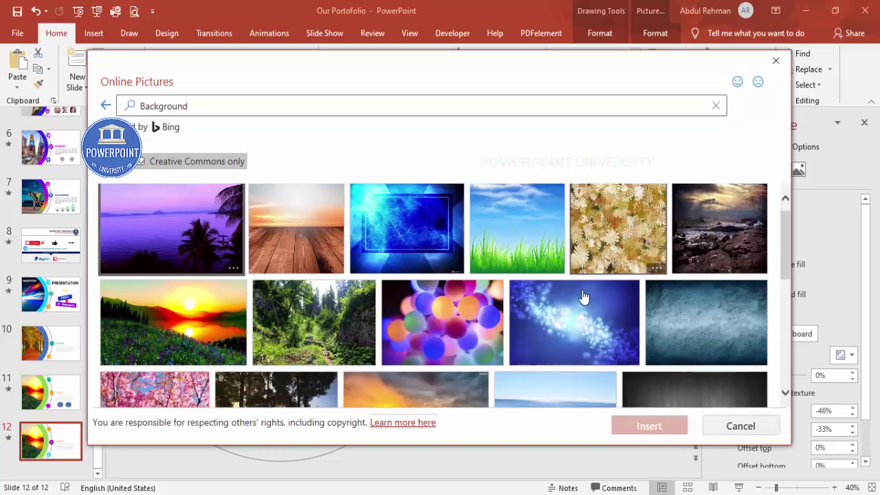
{"action": "scroll", "coordinate": [584, 299], "scroll_direction": "down", "scroll_amount": 2}
{"action": "scroll", "coordinate": [580, 300], "scroll_direction": "down", "scroll_amount": 3}
{"action": "scroll", "coordinate": [579, 296], "scroll_direction": "down", "scroll_amount": 3}
{"action": "scroll", "coordinate": [605, 291], "scroll_direction": "down", "scroll_amount": 2}
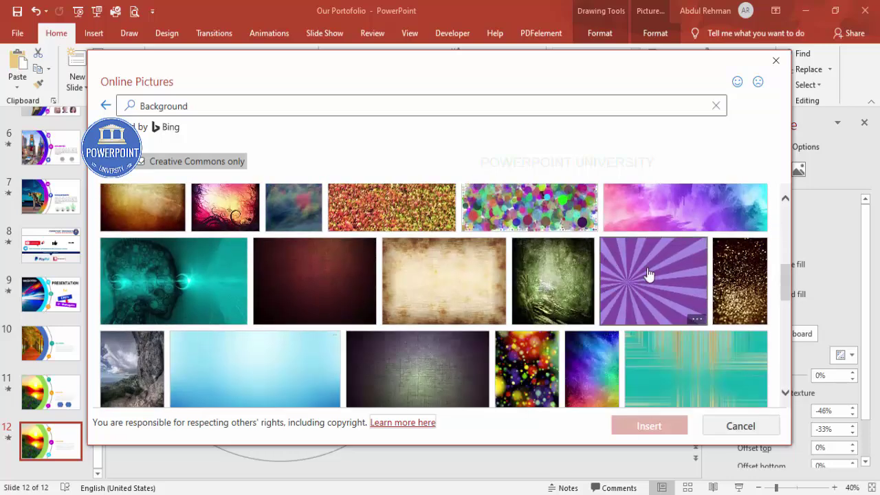
{"action": "left_click", "coordinate": [649, 427]}
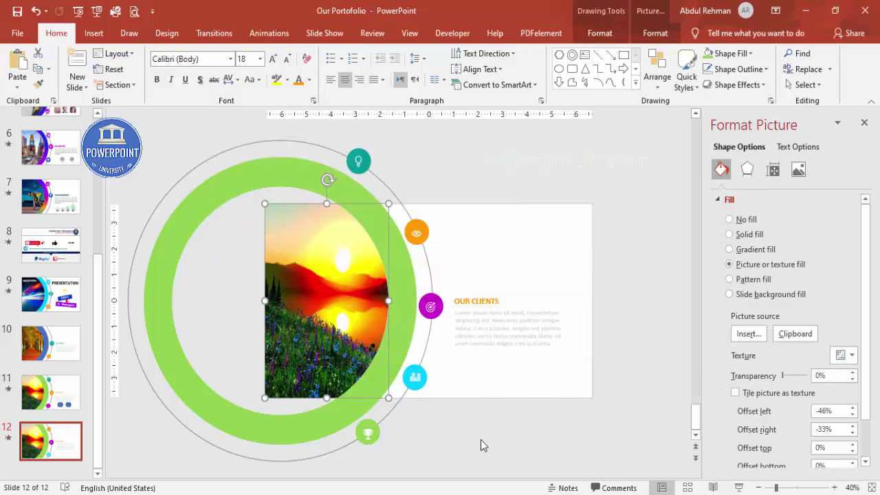
{"action": "key", "text": "ctrl+z"}
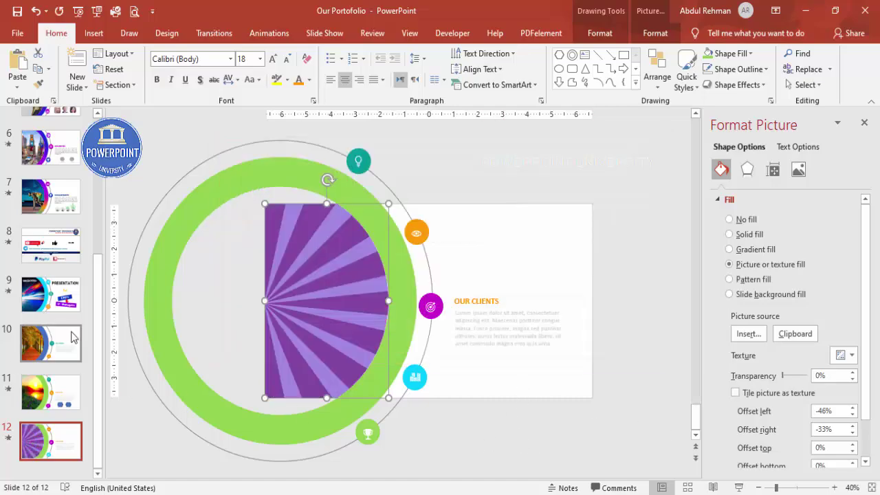
{"action": "left_click", "coordinate": [74, 337]}
{"action": "left_click", "coordinate": [739, 487]}
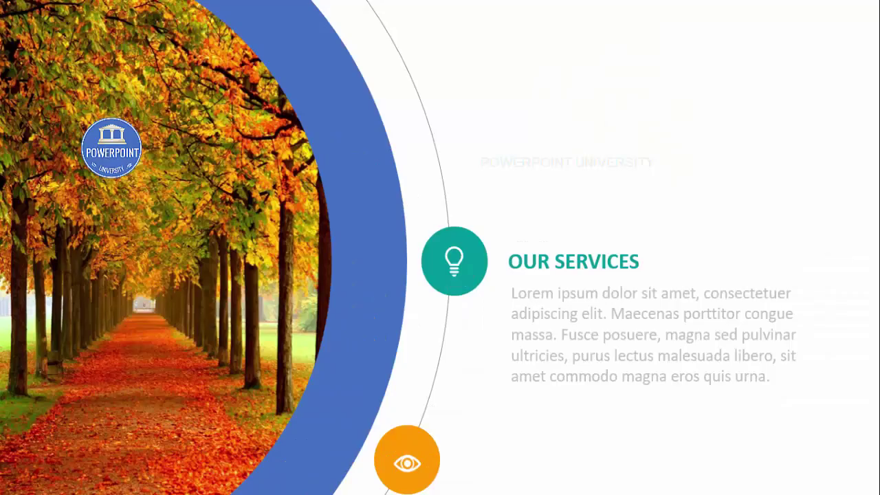
{"action": "left_click", "coordinate": [784, 314]}
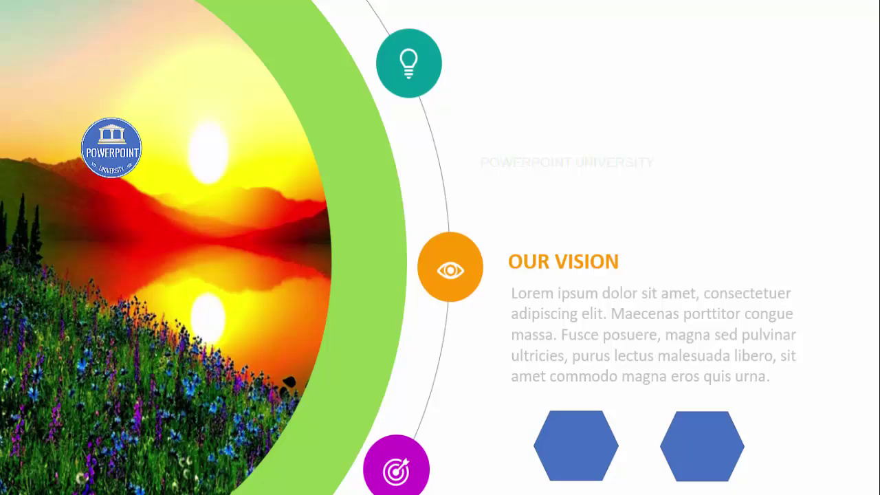
{"action": "key", "text": "Right"}
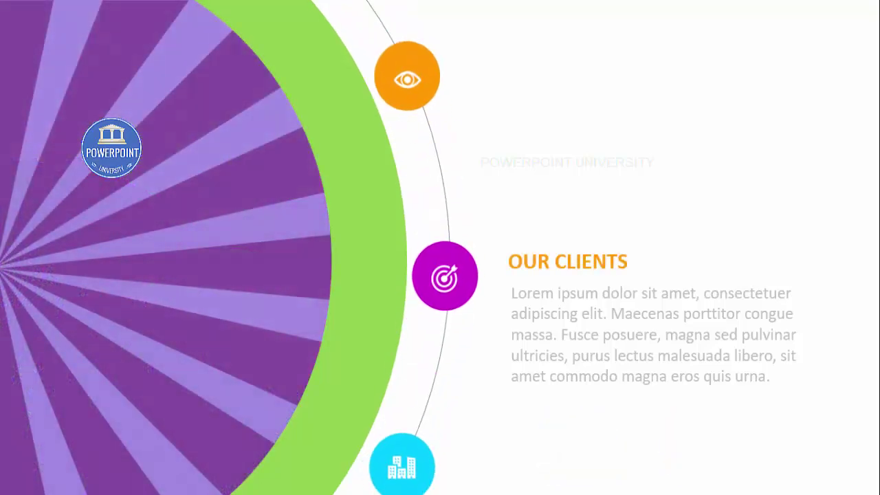
{"action": "key", "text": "Escape"}
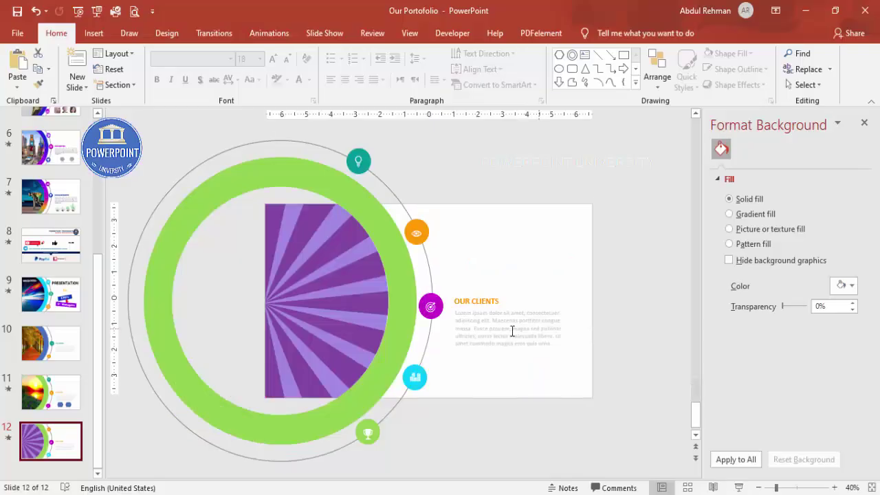
{"action": "left_click", "coordinate": [62, 449]}
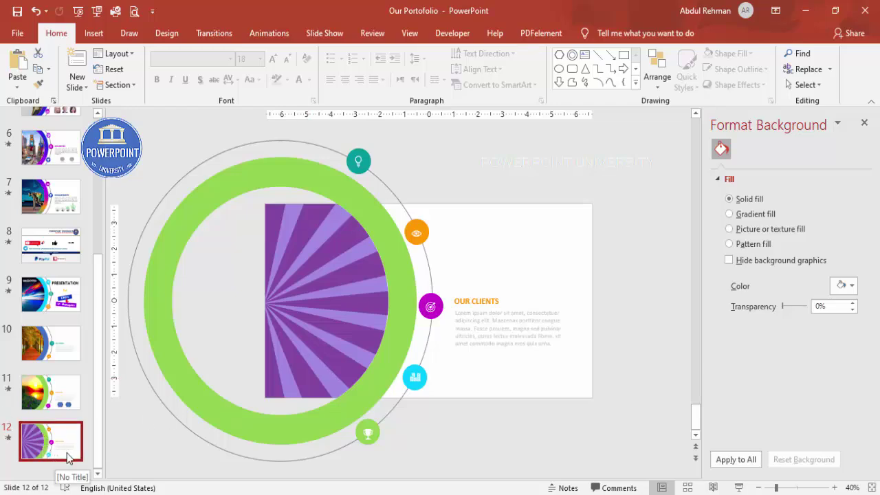